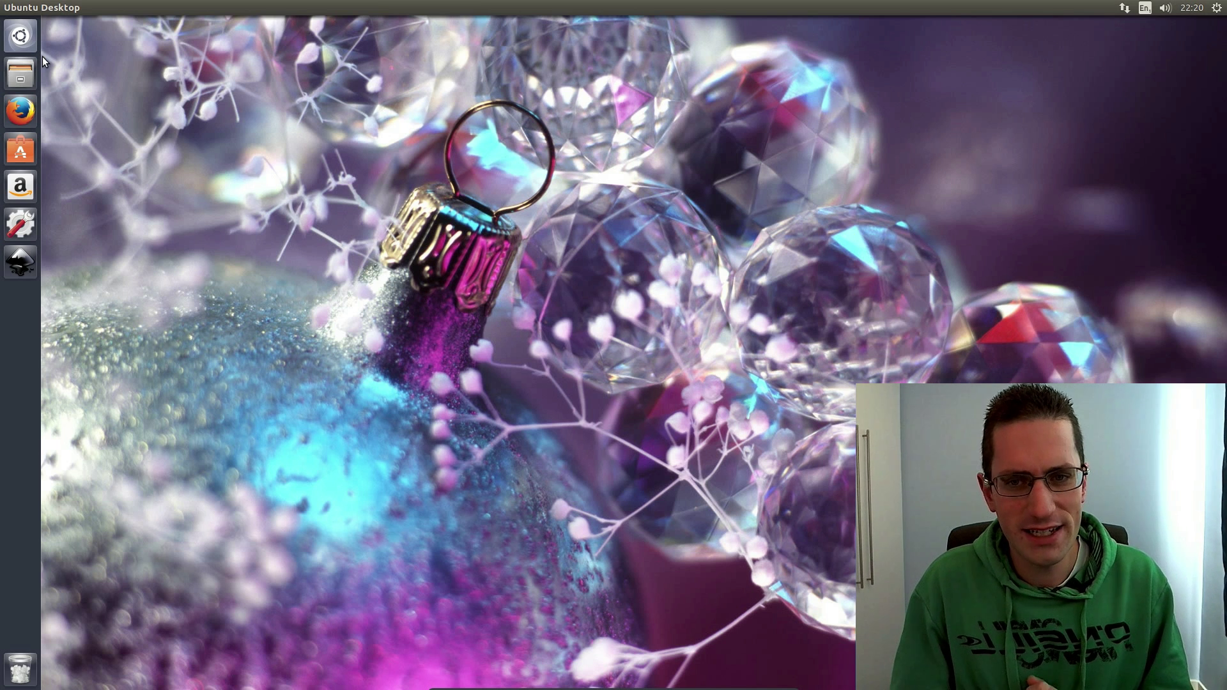
# Step: In the Dash, preview the details of Christmas baubles, Arty tree.jpg and Unity Tweak Tool
pyautogui.press('super')
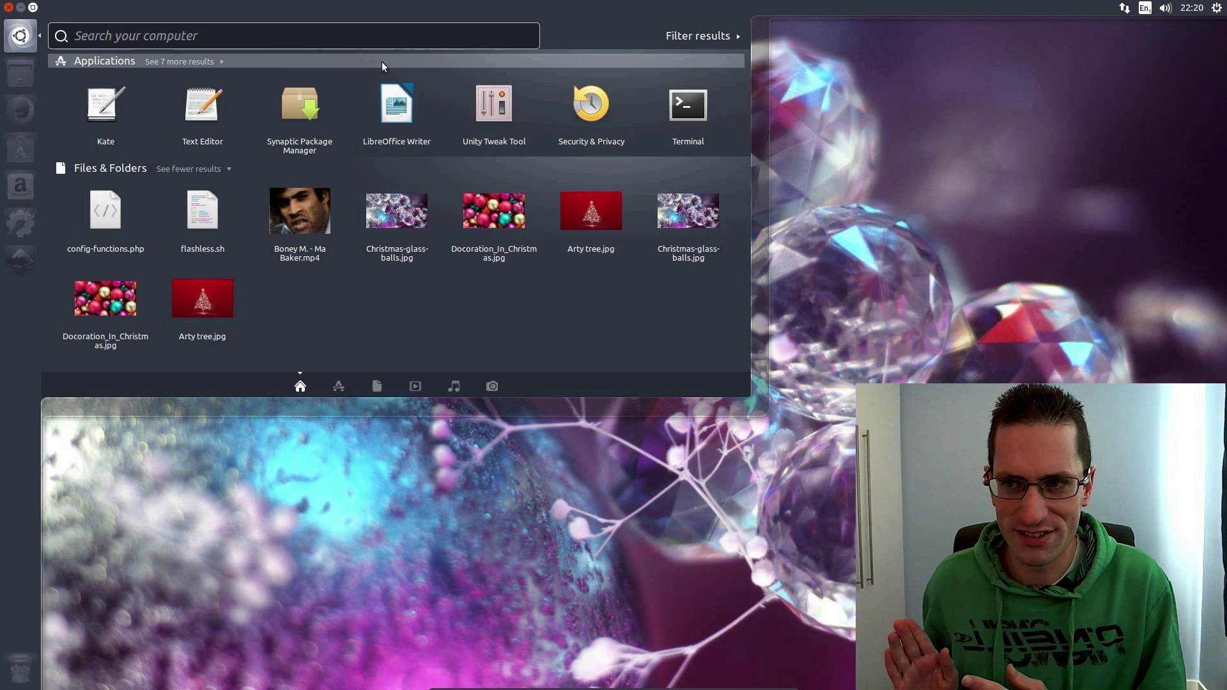
pyautogui.rightClick(498, 217)
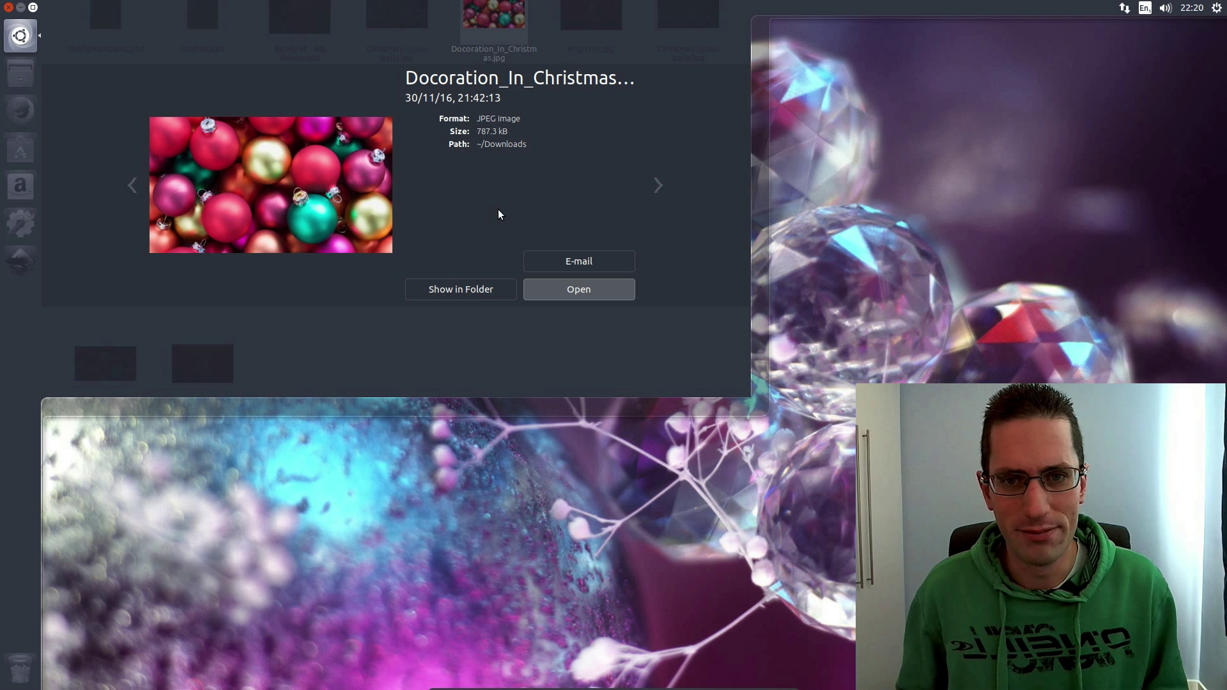
pyautogui.click(659, 185)
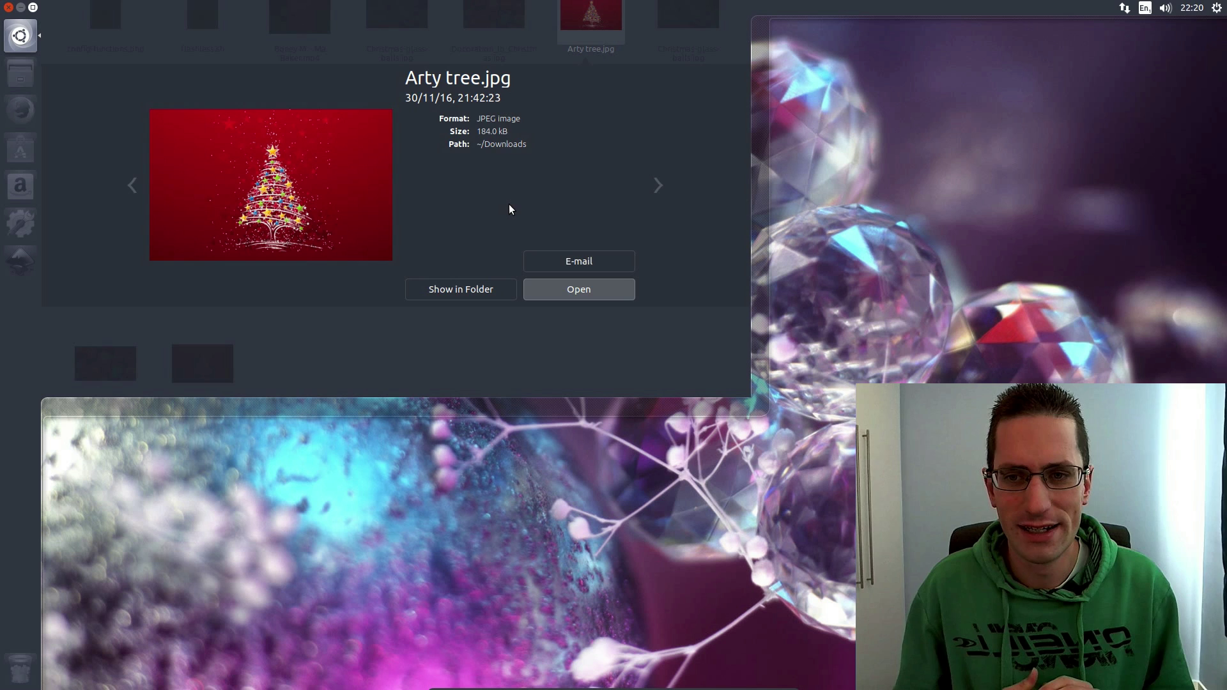
pyautogui.press('Escape')
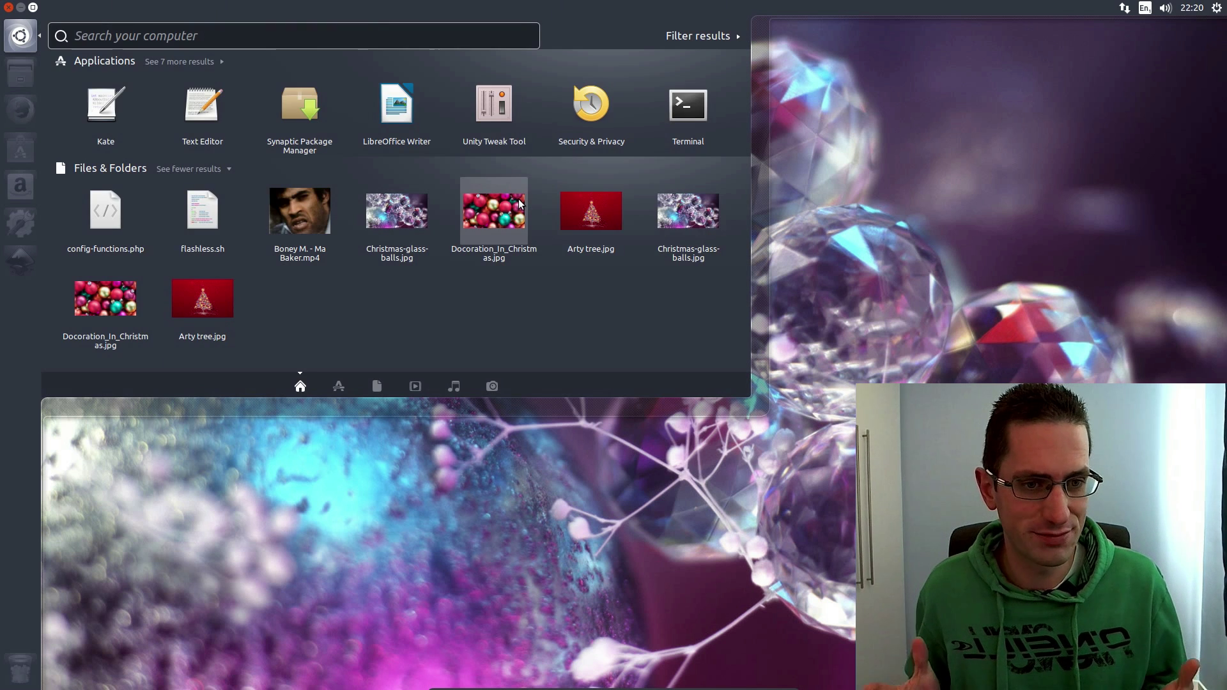
pyautogui.rightClick(498, 117)
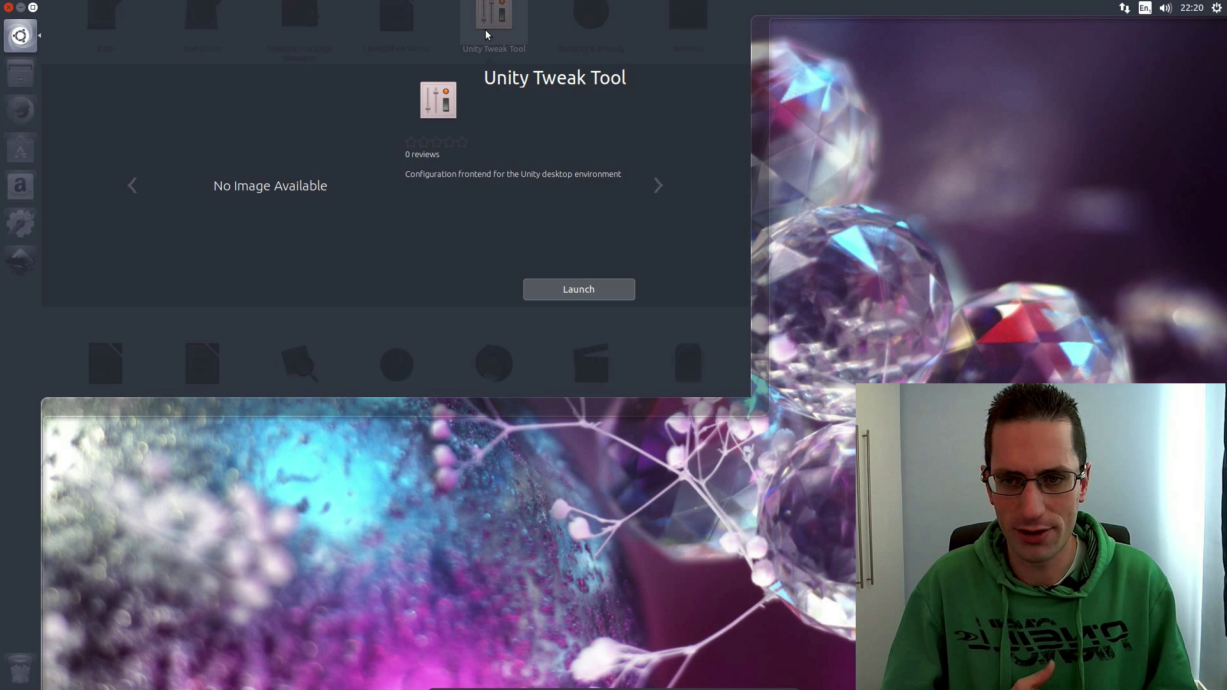
pyautogui.press('Escape')
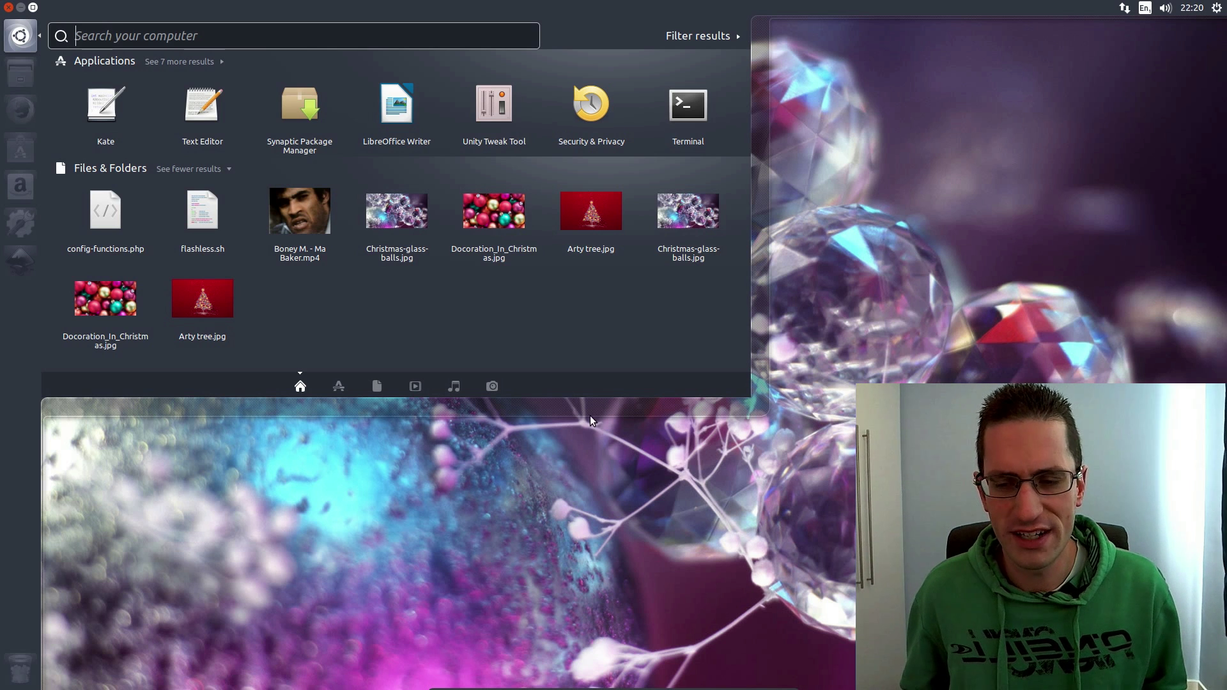
pyautogui.click(623, 465)
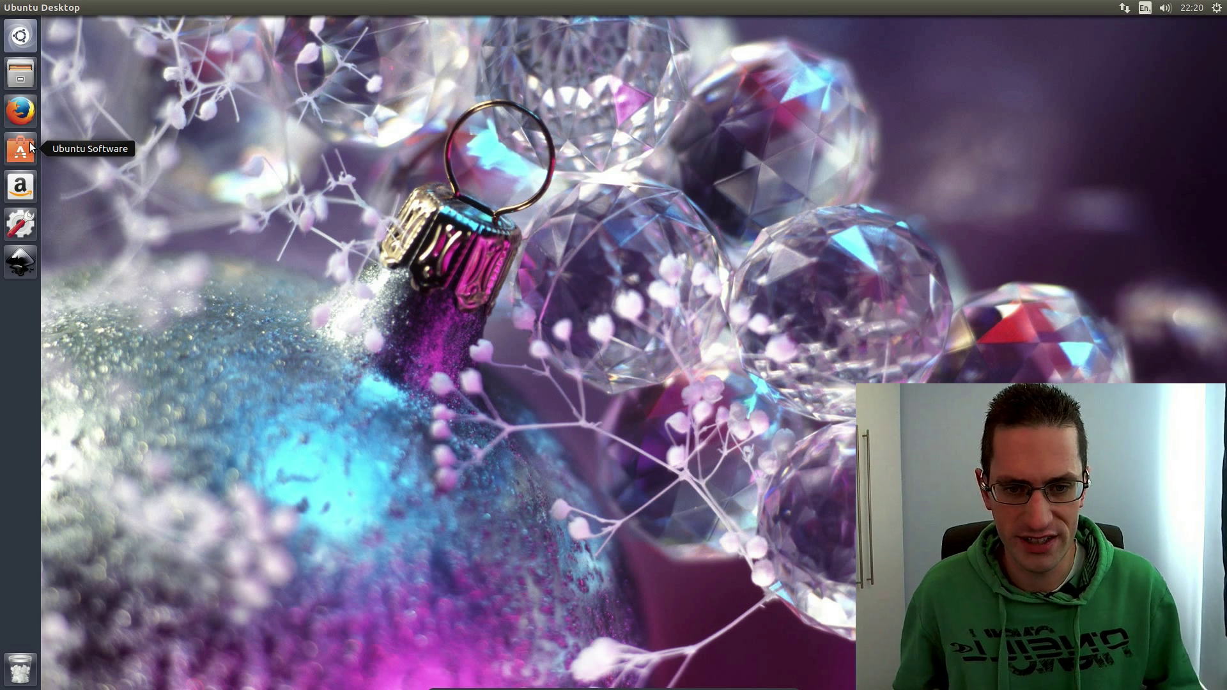
# Step: Empty the Rubbish Bin from its launcher quicklist, permanently deleting its items
pyautogui.rightClick(14, 671)
pyautogui.click(70, 662)
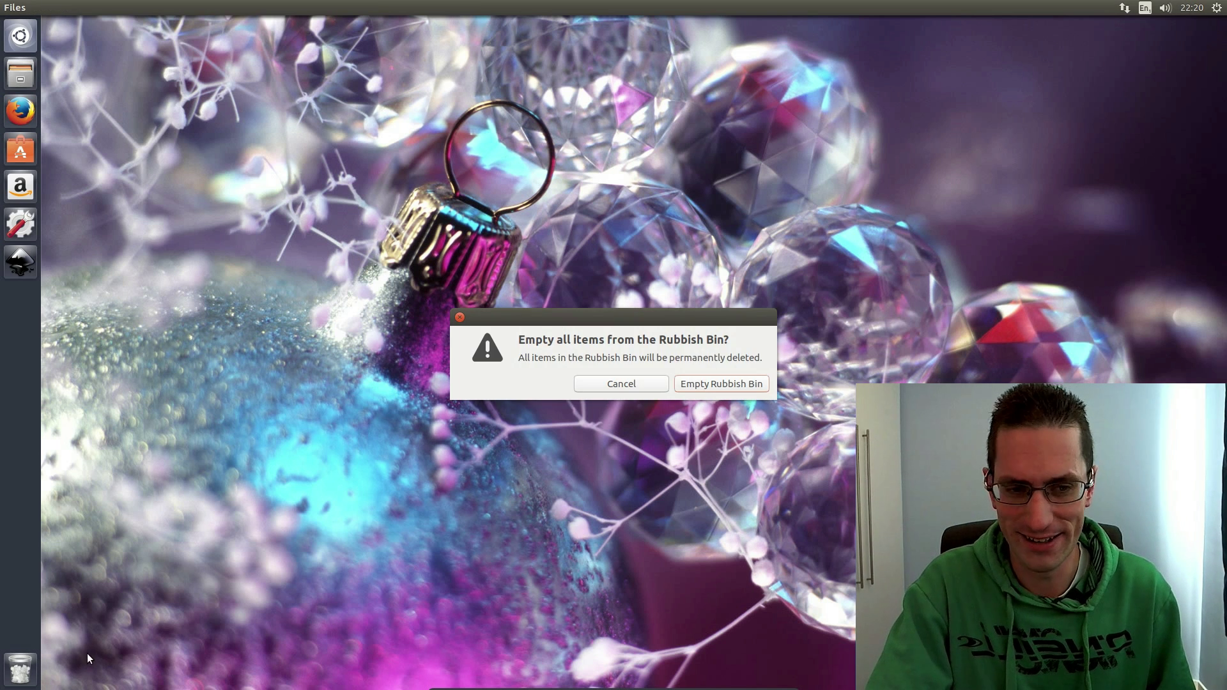
pyautogui.click(703, 384)
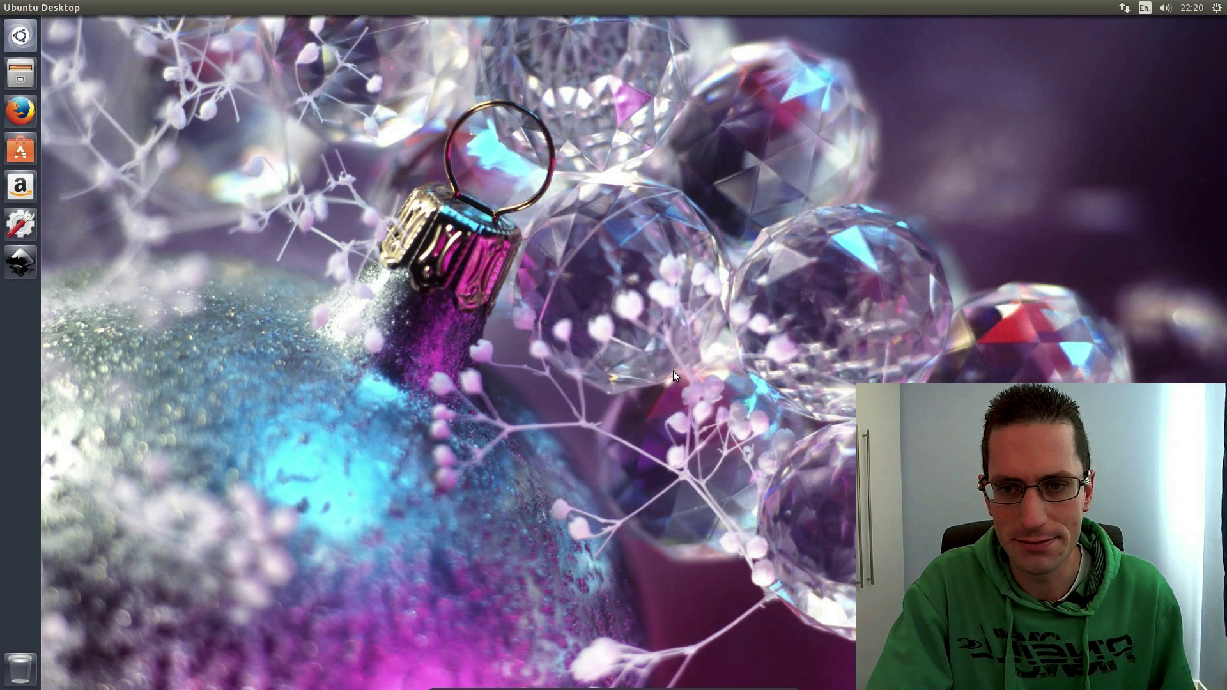
# Step: Try the Alt+Tab switcher and keyboard launcher navigation, opening and closing the Dash
pyautogui.hotkey('alt', 'Tab')
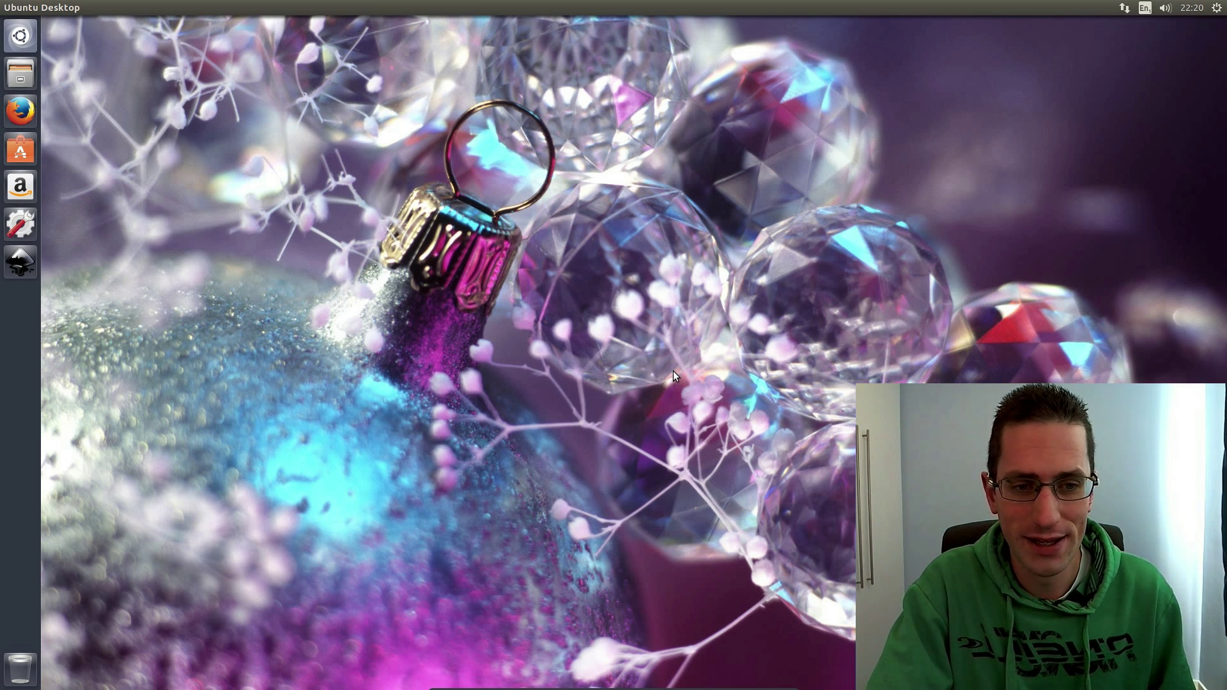
pyautogui.press('super')
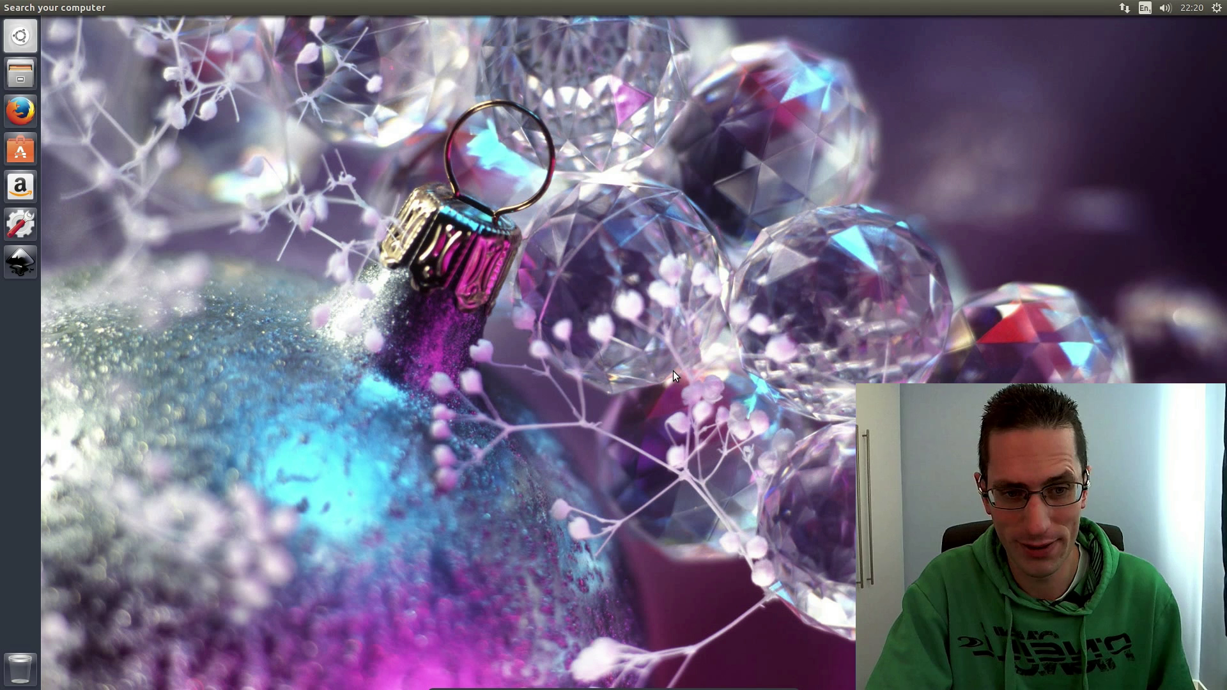
pyautogui.press('Down')
pyautogui.press('Down')
pyautogui.press('Down')
pyautogui.press('Down')
pyautogui.press('Down')
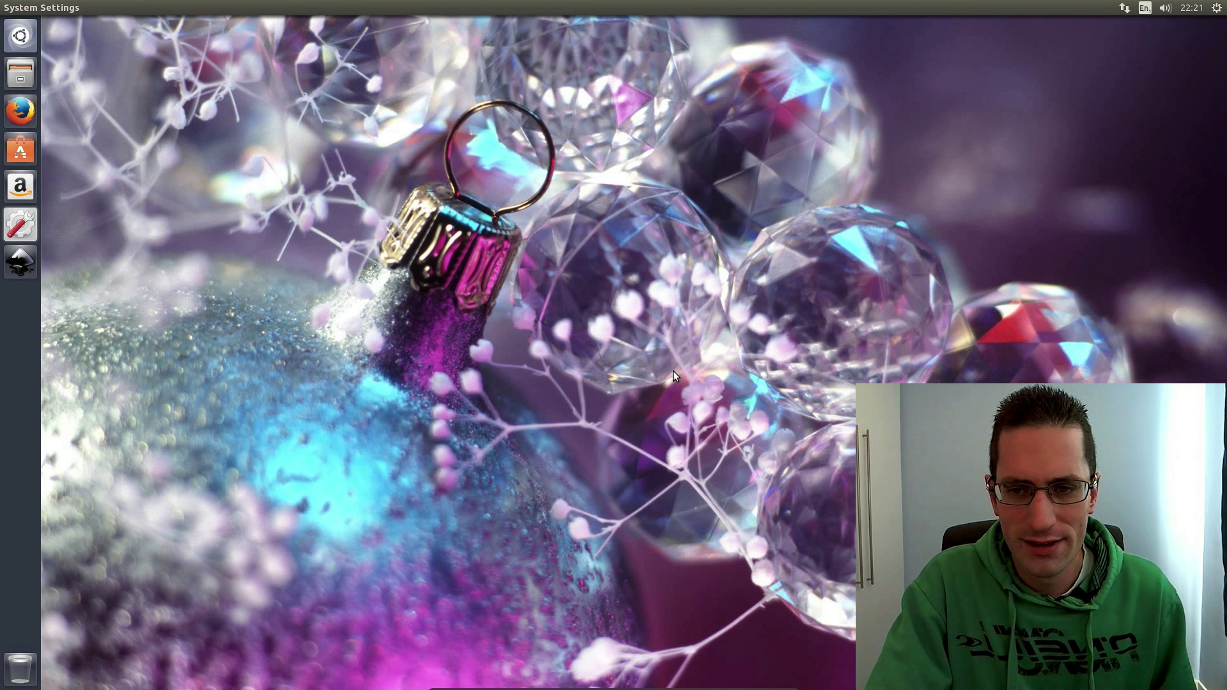
pyautogui.press('Down')
pyautogui.press('Down')
pyautogui.press('Down')
pyautogui.press('Return')
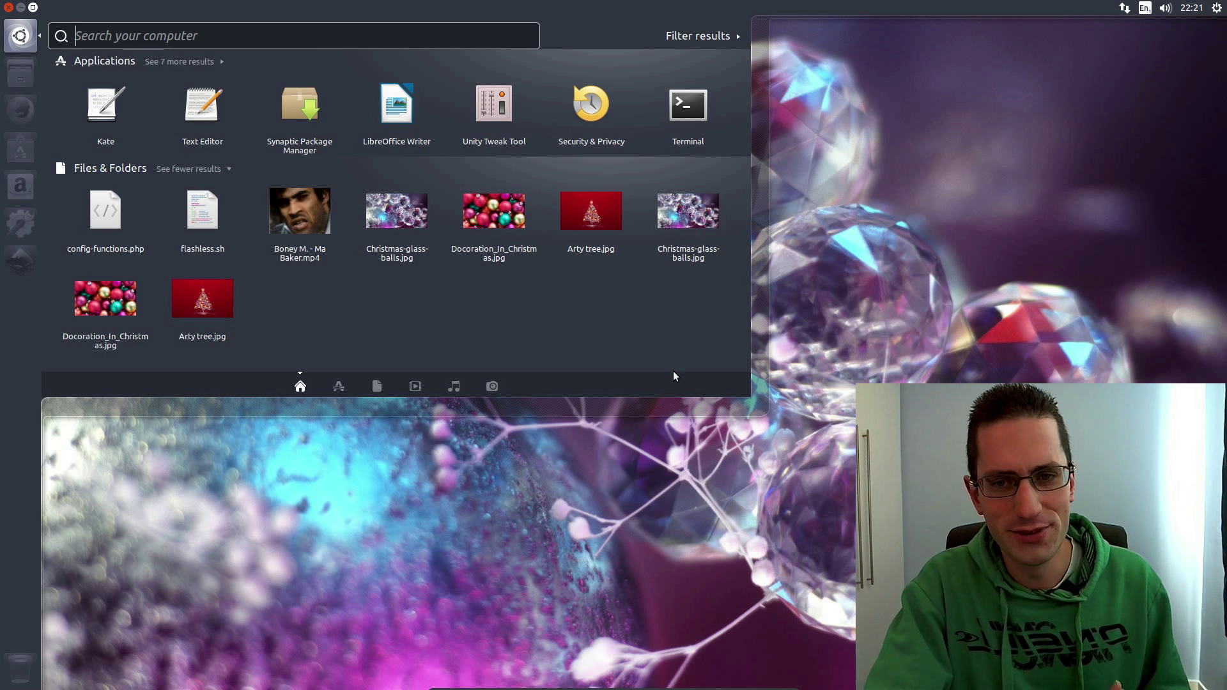
pyautogui.press('Escape')
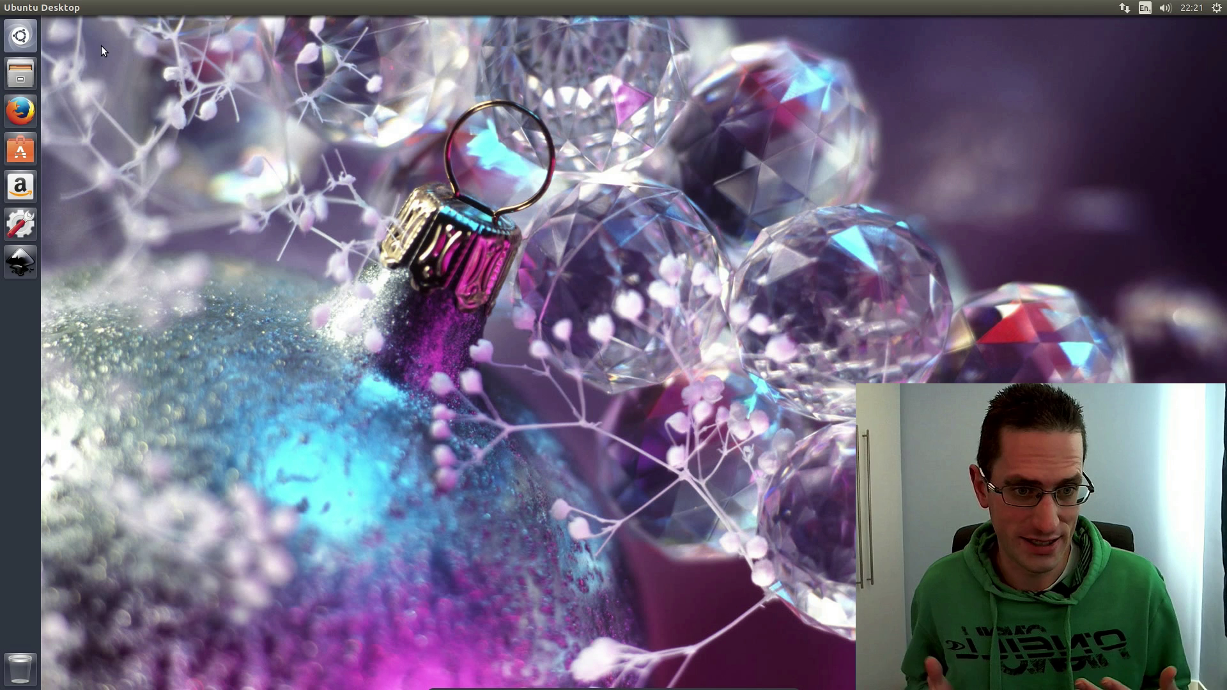
pyautogui.click(33, 35)
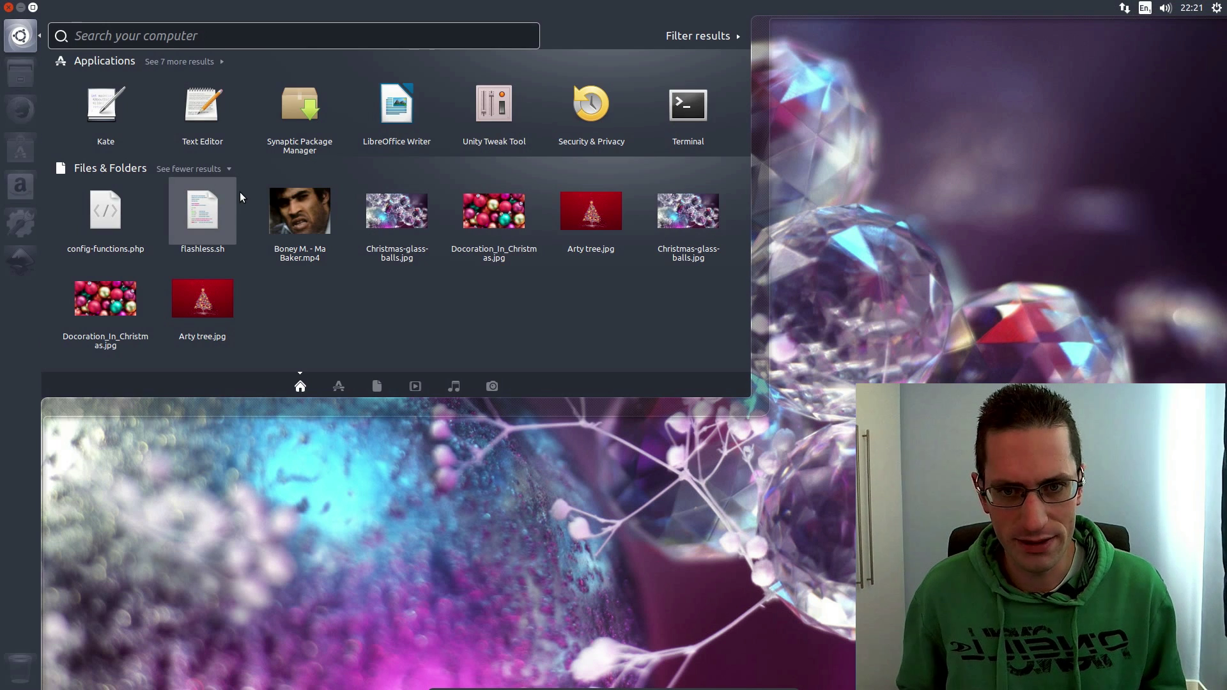
pyautogui.write('ter')
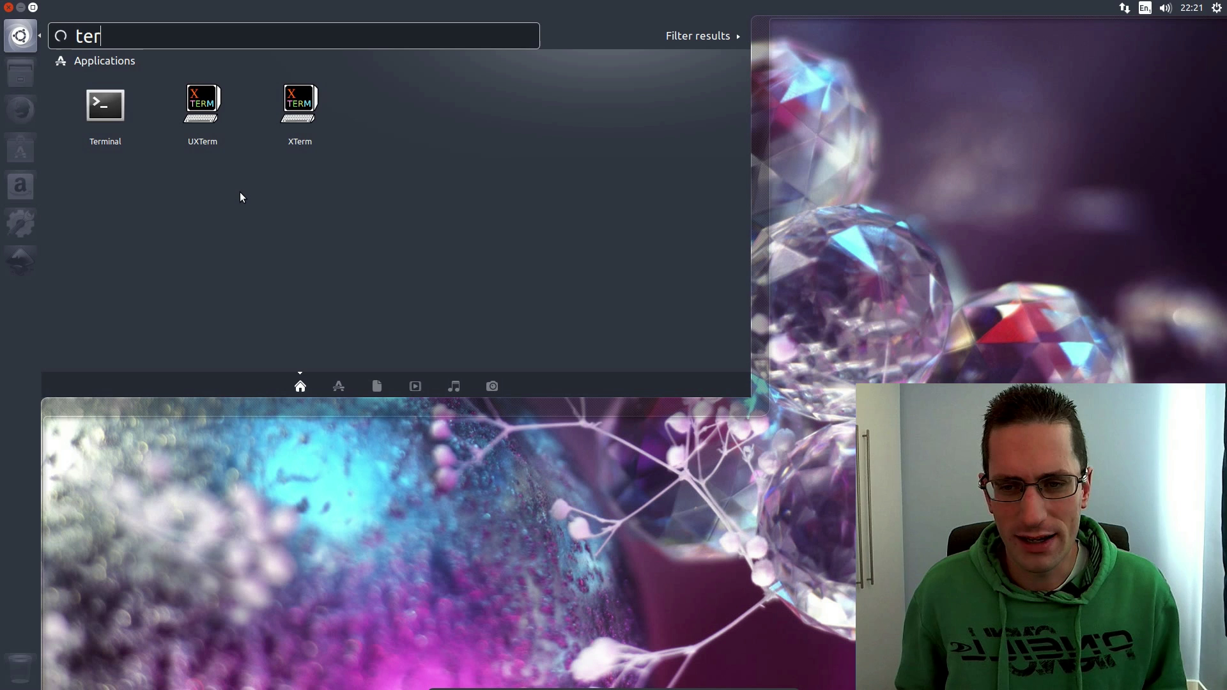
pyautogui.press('Return')
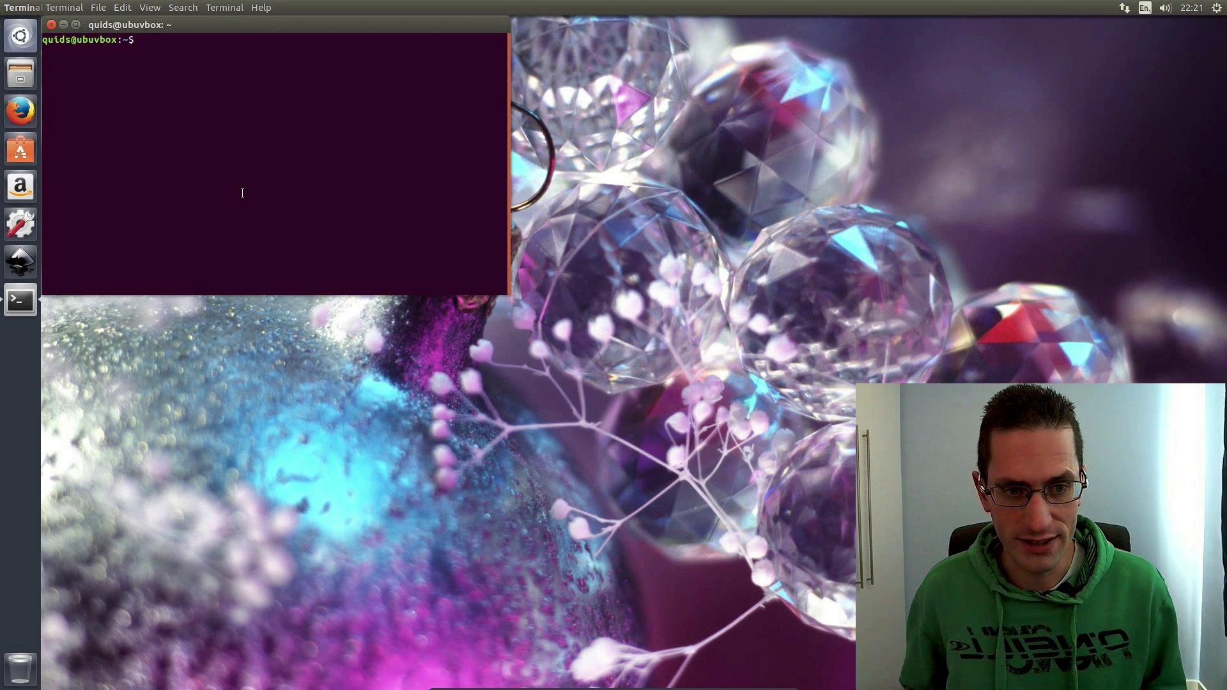
pyautogui.write('fr')
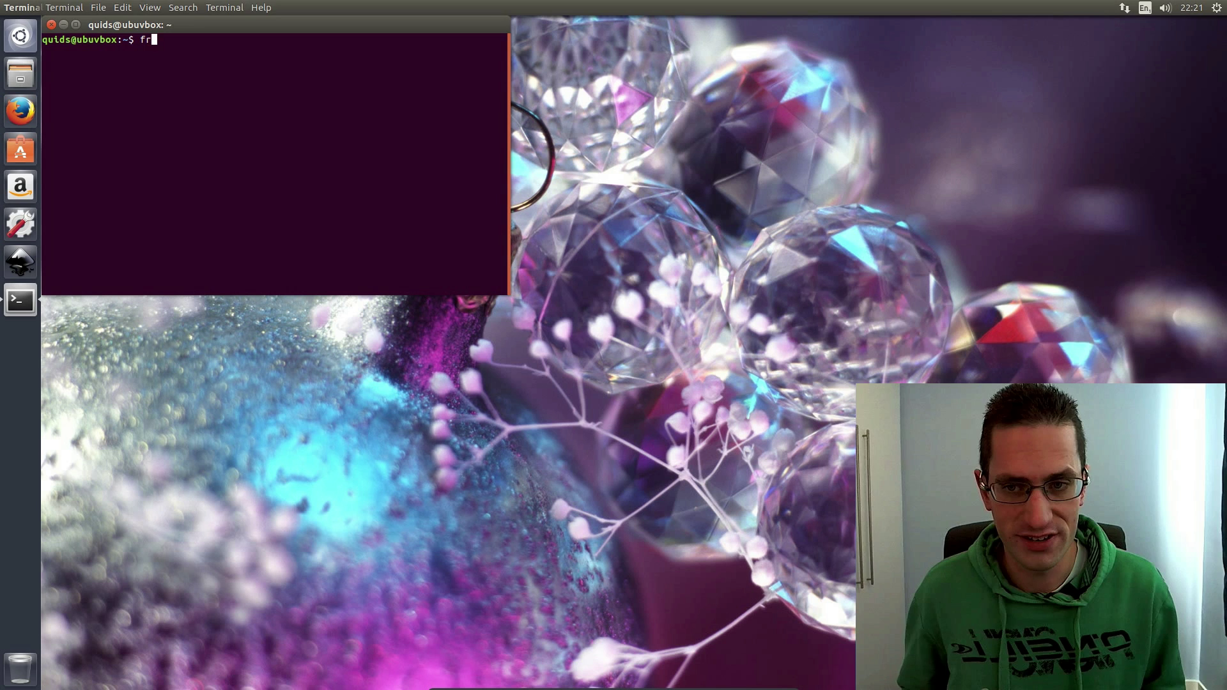
pyautogui.write('ee -m')
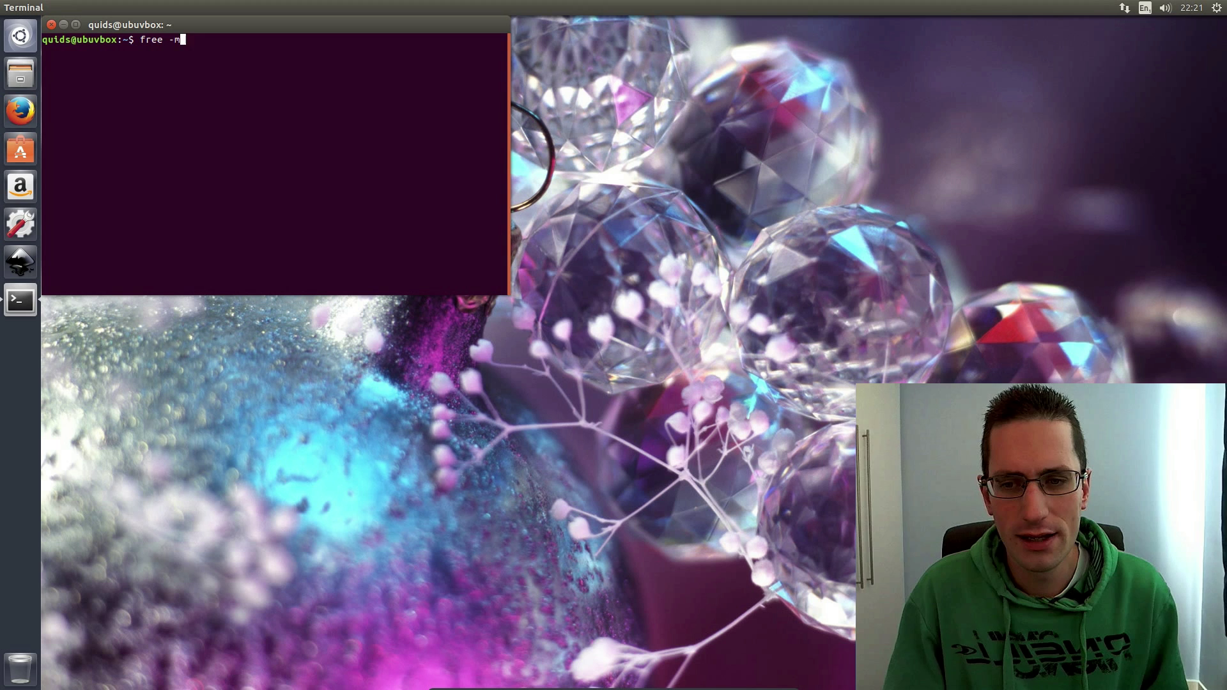
pyautogui.press('Return')
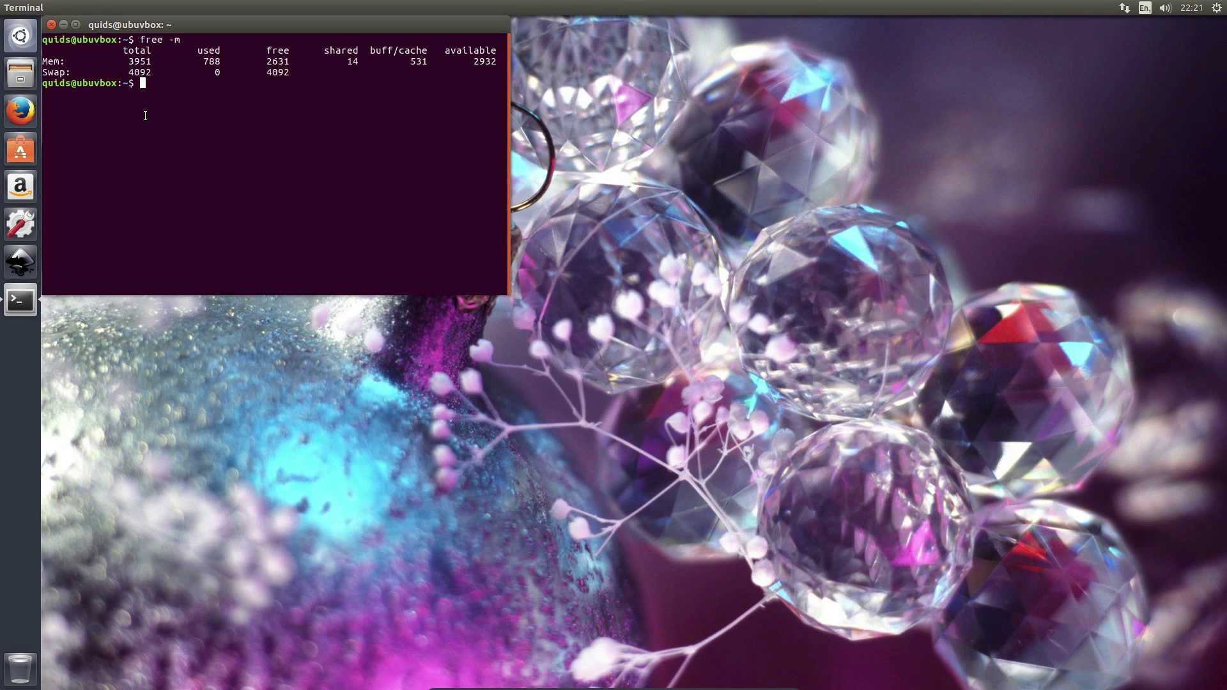
pyautogui.click(51, 25)
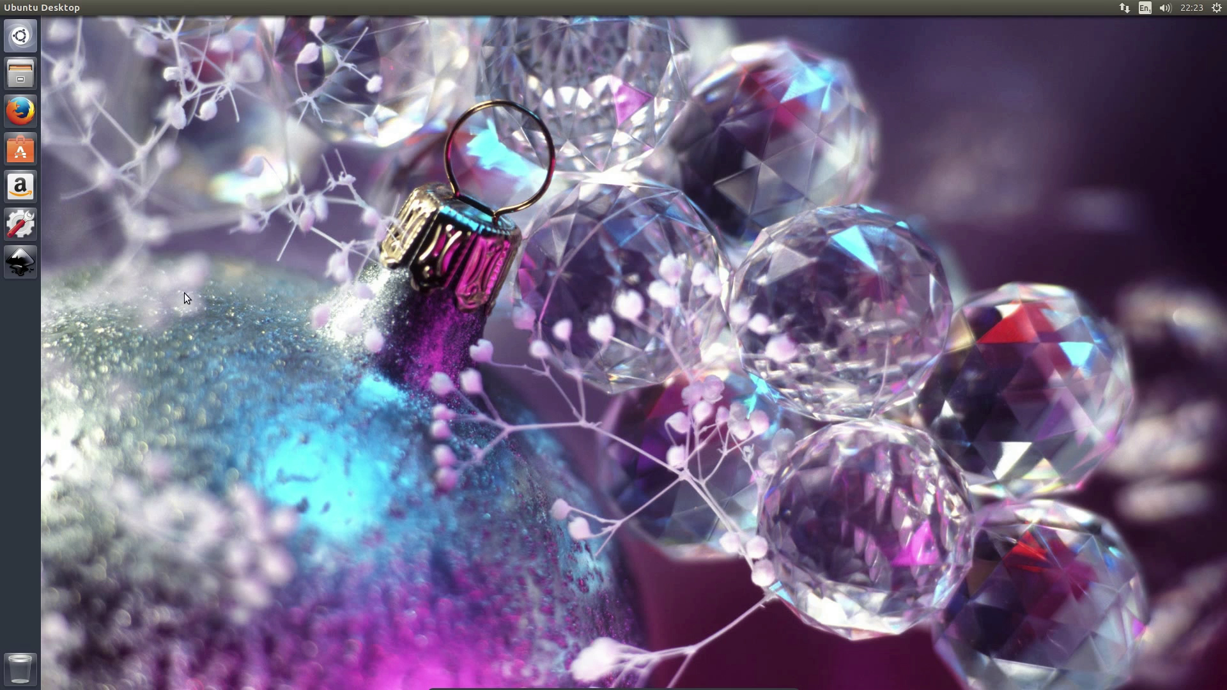
# Step: View the Super shortcuts overview, open Amazon from the launcher, then close it
pyautogui.press('super')
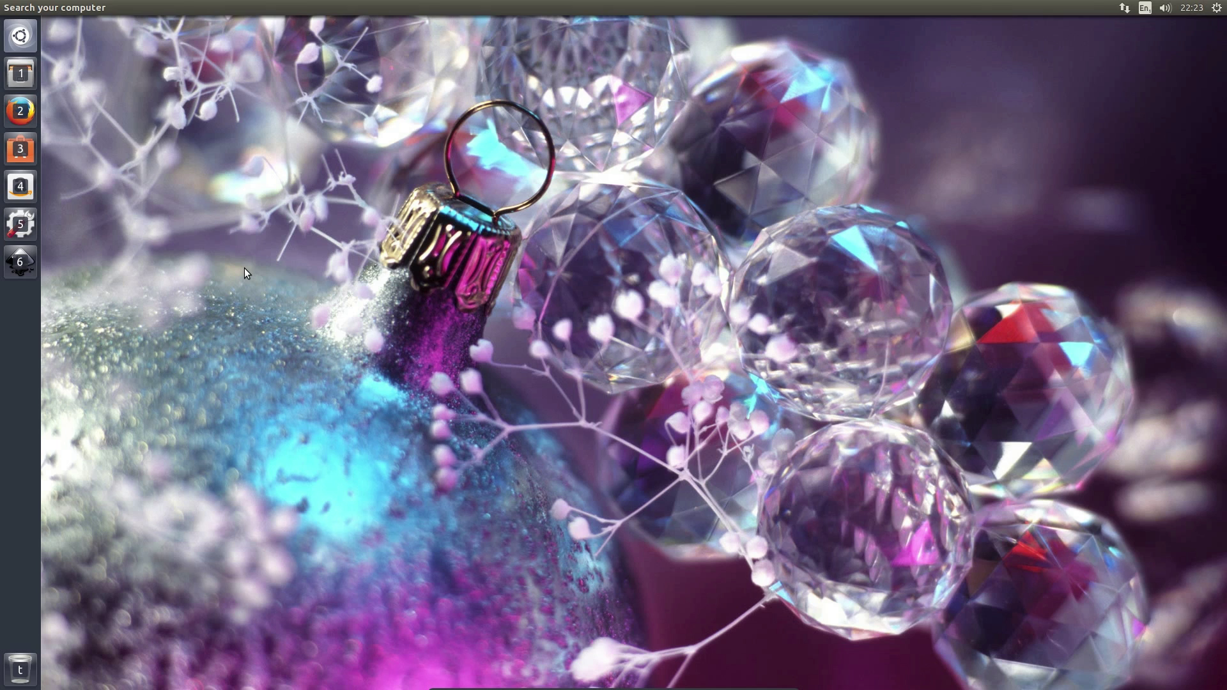
pyautogui.press('super+Tab')
pyautogui.press('super+Tab')
pyautogui.press('super+Tab')
pyautogui.press('super+Tab')
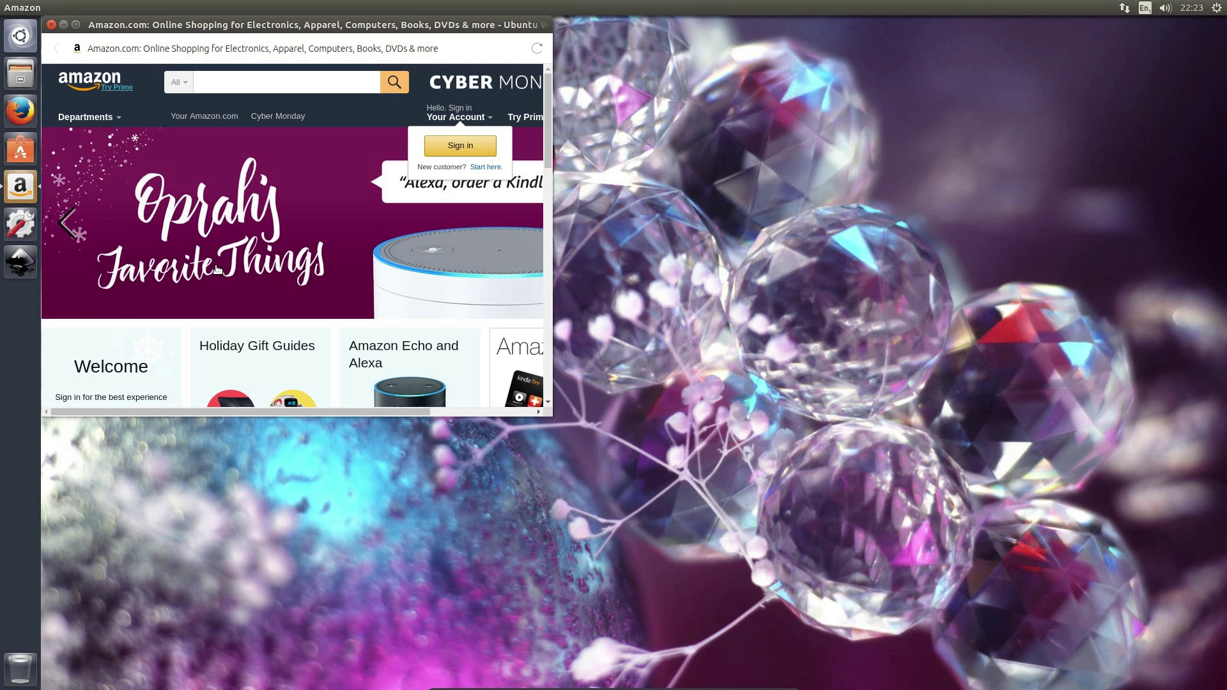
pyautogui.click(51, 26)
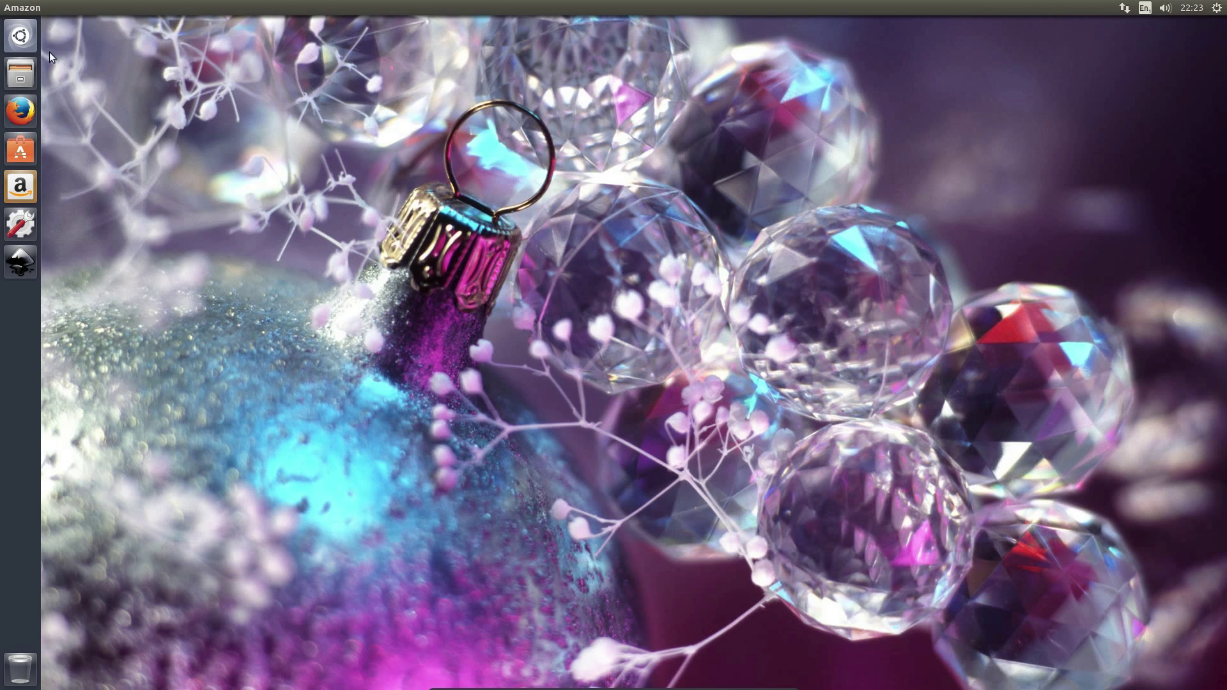
# Step: Unlock Amazon from the launcher and bring up the Dash home results
pyautogui.rightClick(42, 190)
pyautogui.click(71, 207)
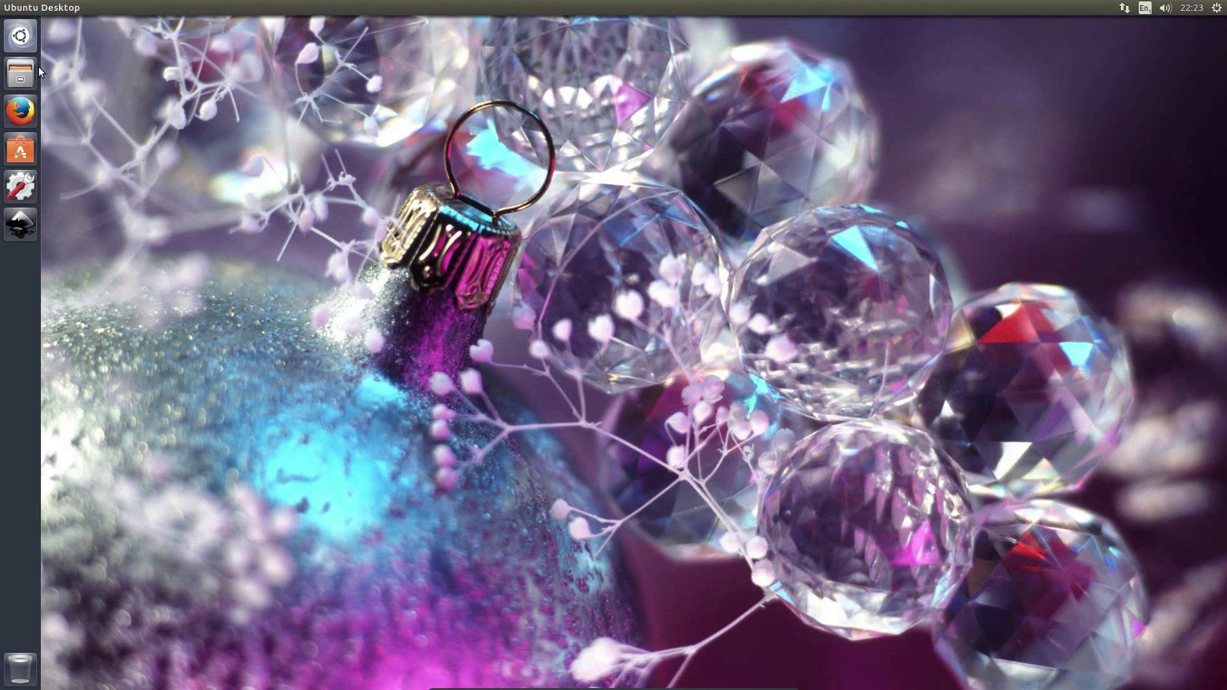
pyautogui.click(20, 36)
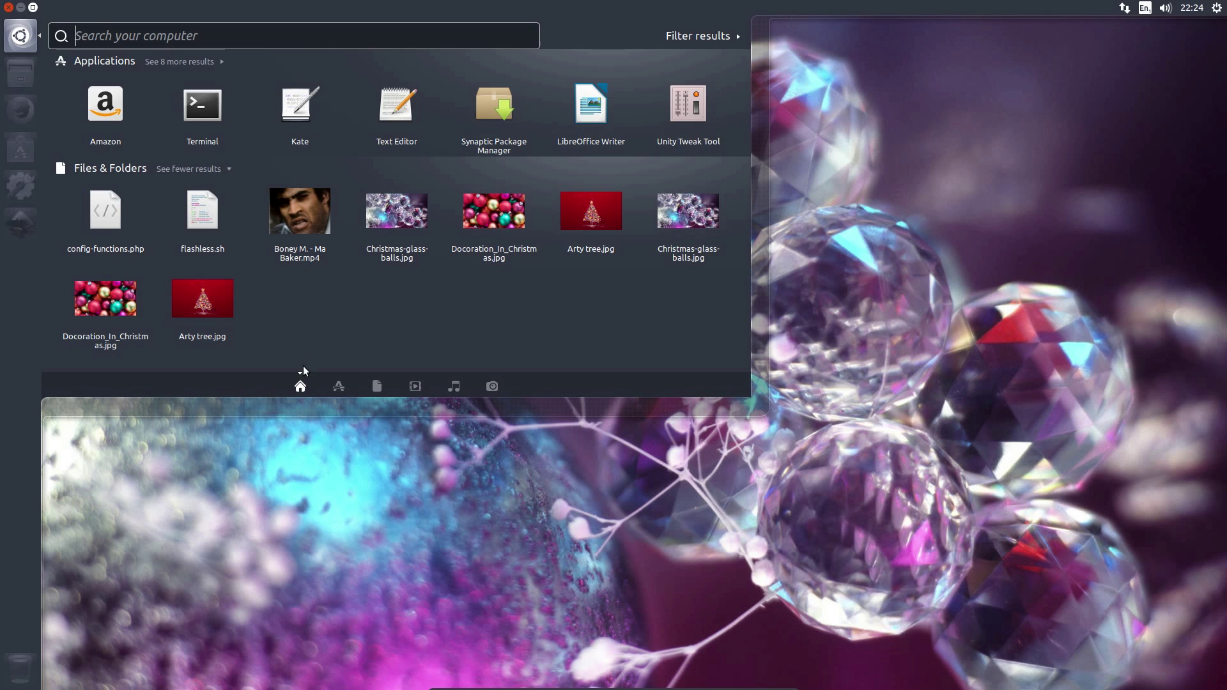
# Step: Step the Dash through the Applications, Files, Videos, Music and Photos lenses
pyautogui.click(342, 382)
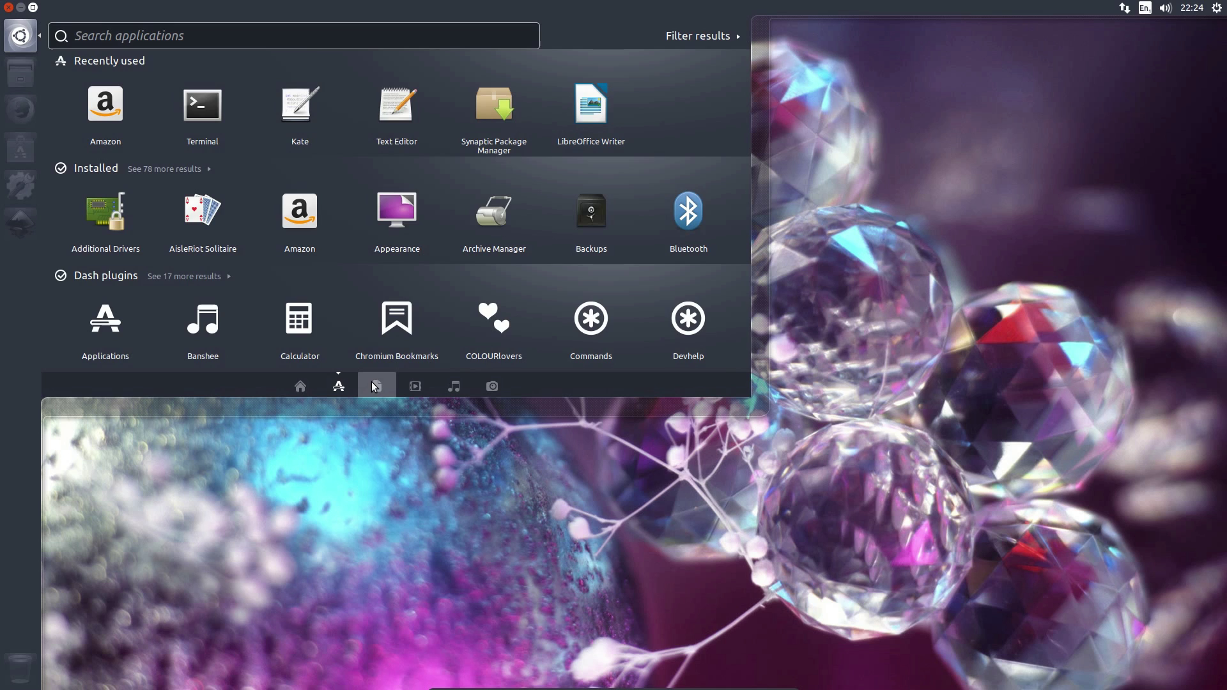
pyautogui.click(375, 386)
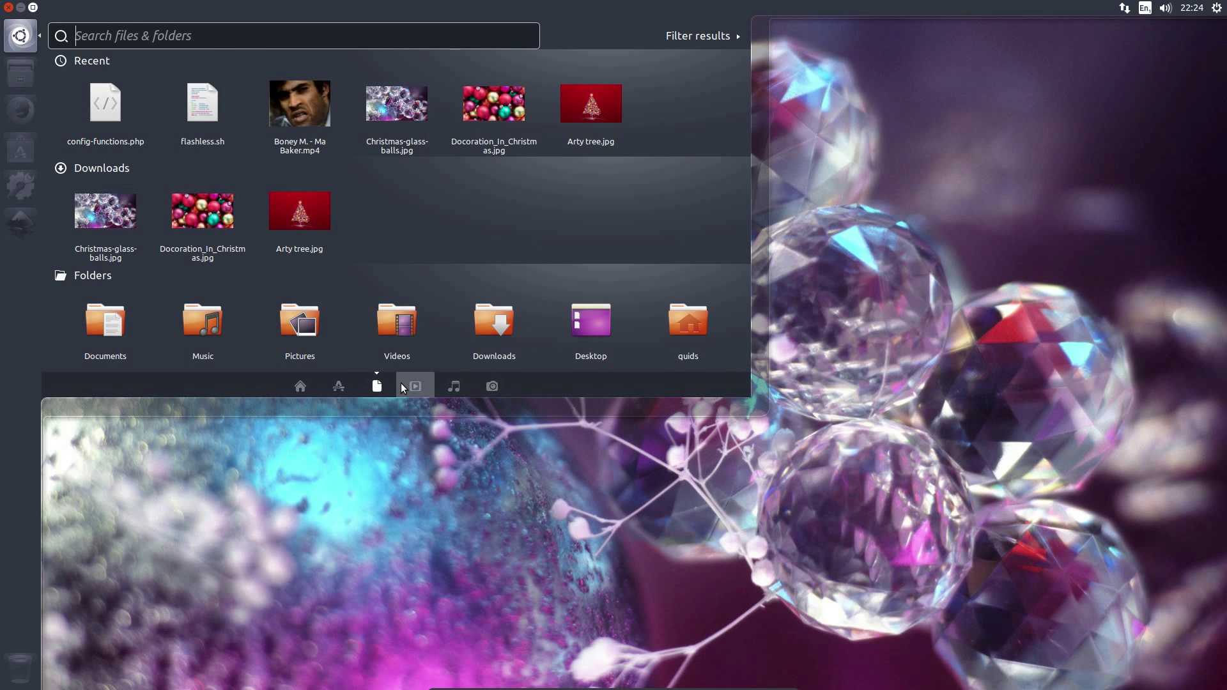
pyautogui.click(416, 386)
pyautogui.click(448, 385)
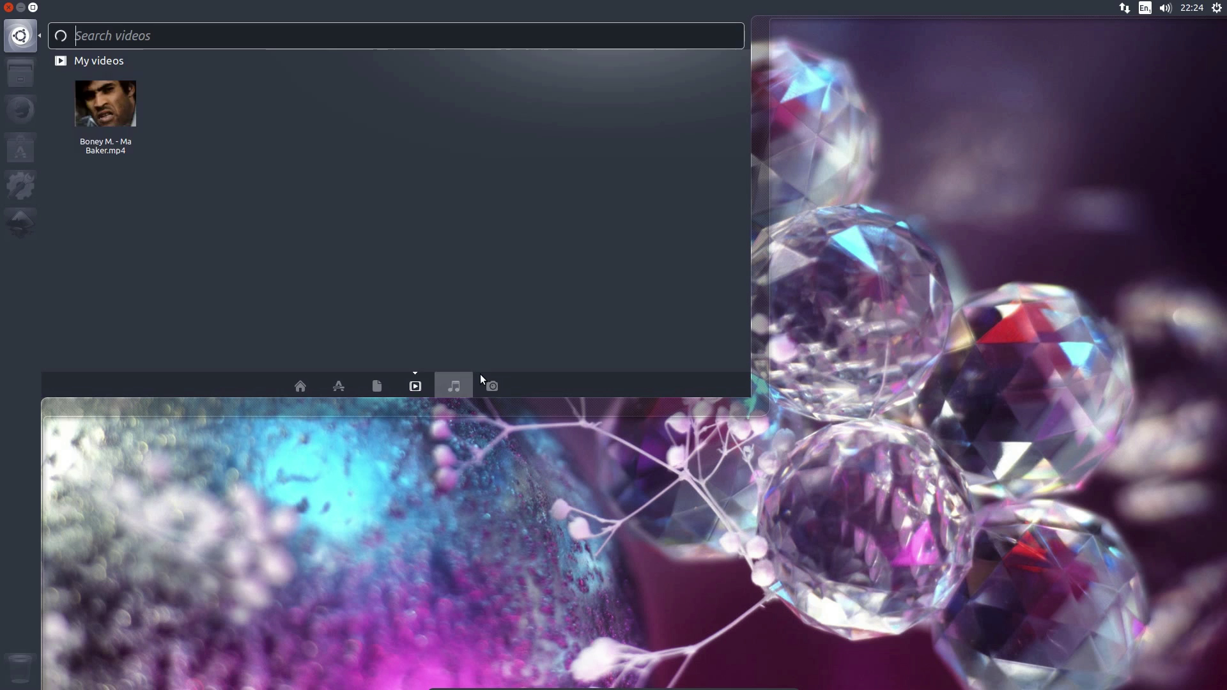
pyautogui.click(492, 386)
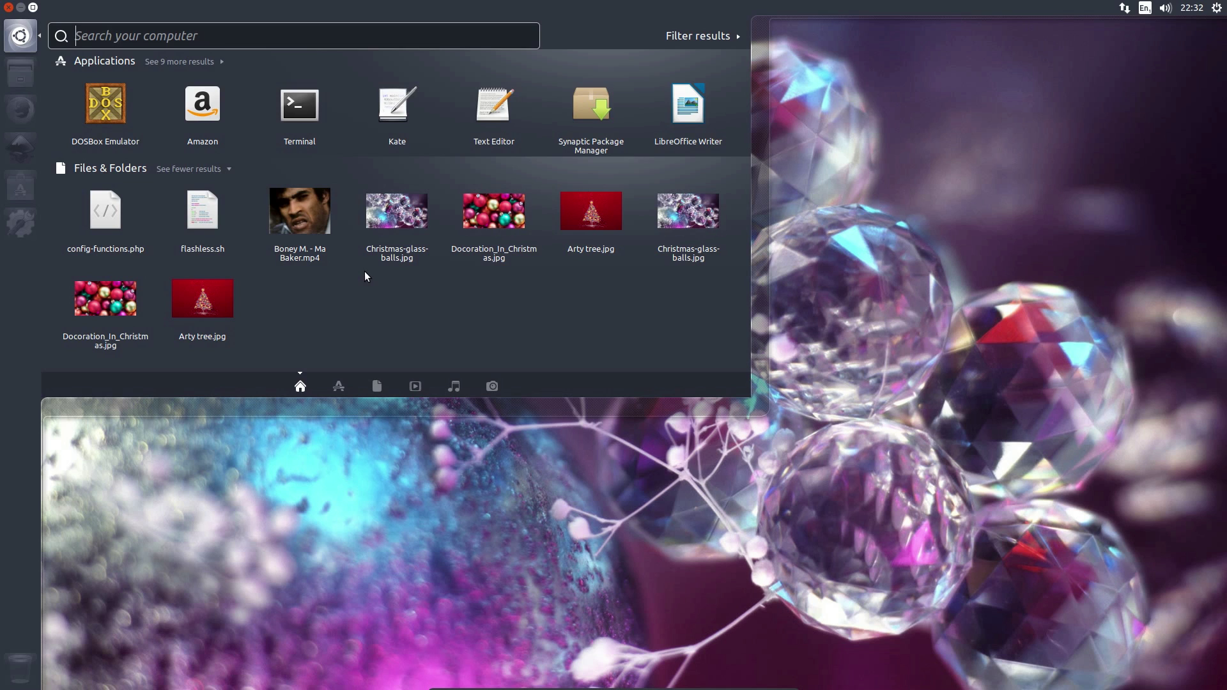
# Step: Search the Dash for 'art', then 'brain', and preview brainparty_brainparty.png with its details
pyautogui.write('art')
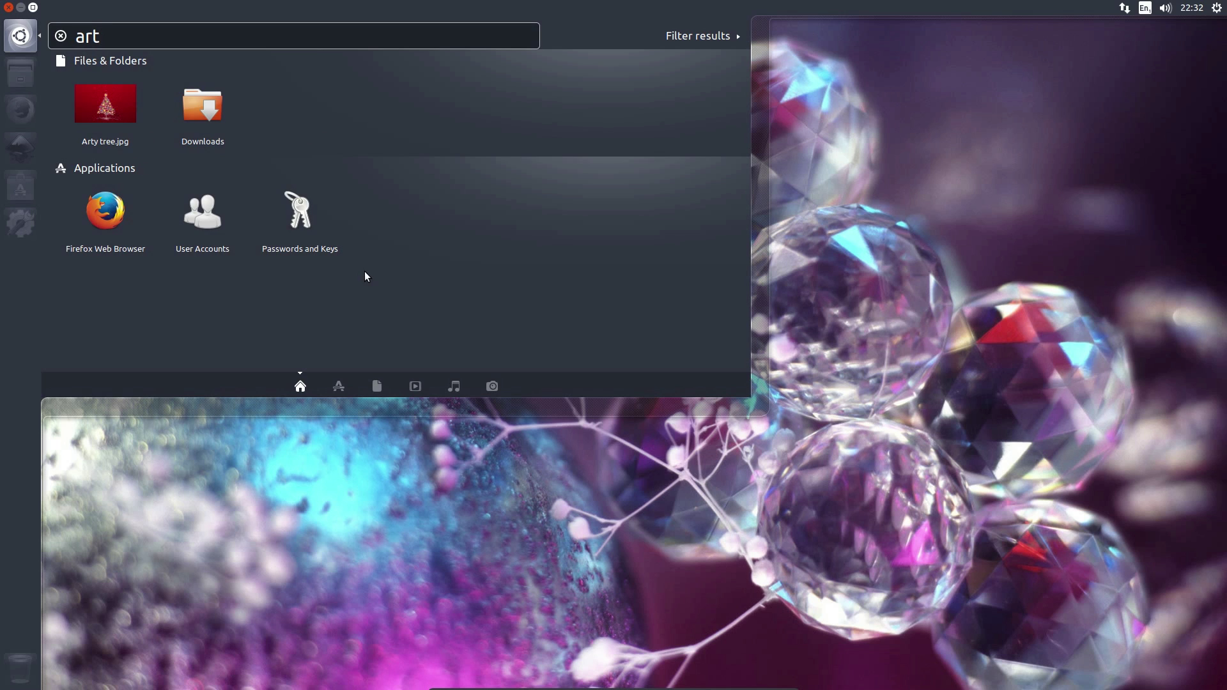
pyautogui.press('BackSpace')
pyautogui.press('BackSpace')
pyautogui.press('BackSpace')
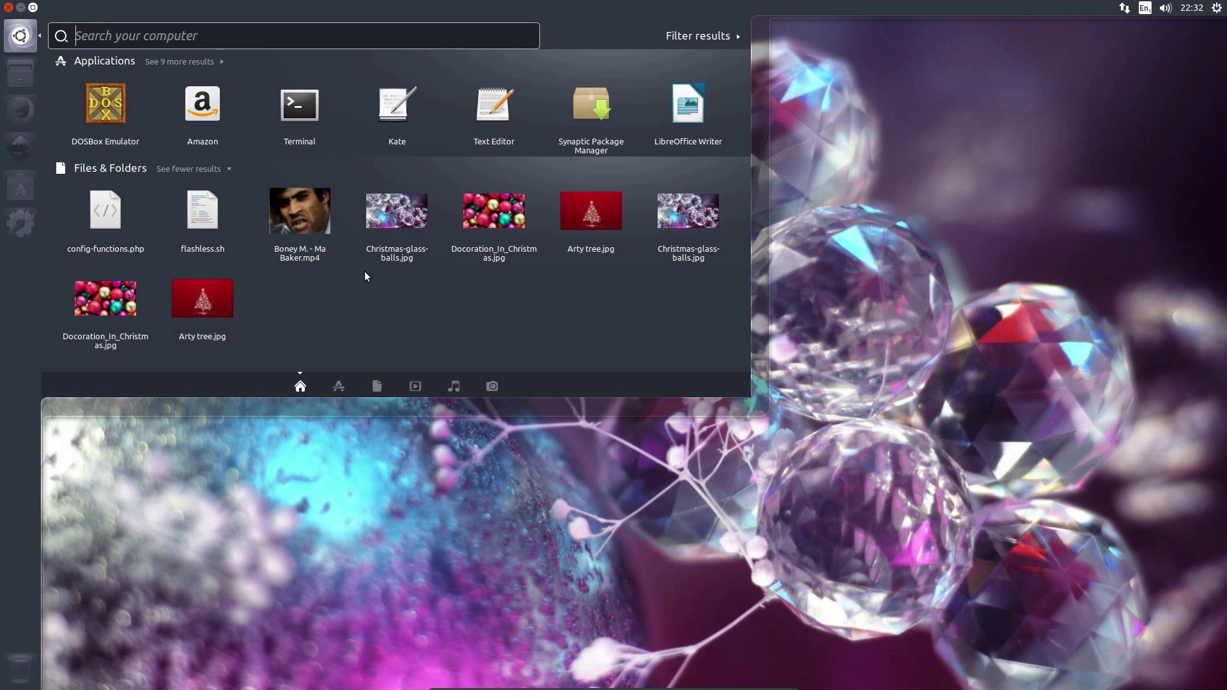
pyautogui.write('bra')
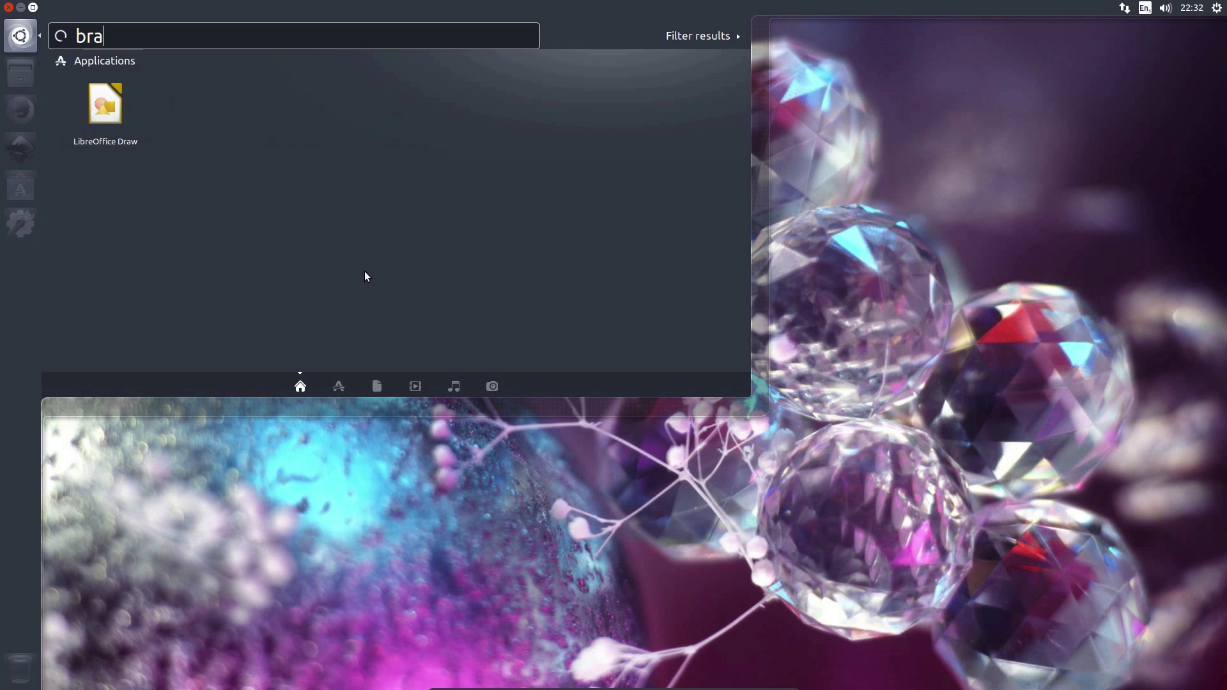
pyautogui.write('in')
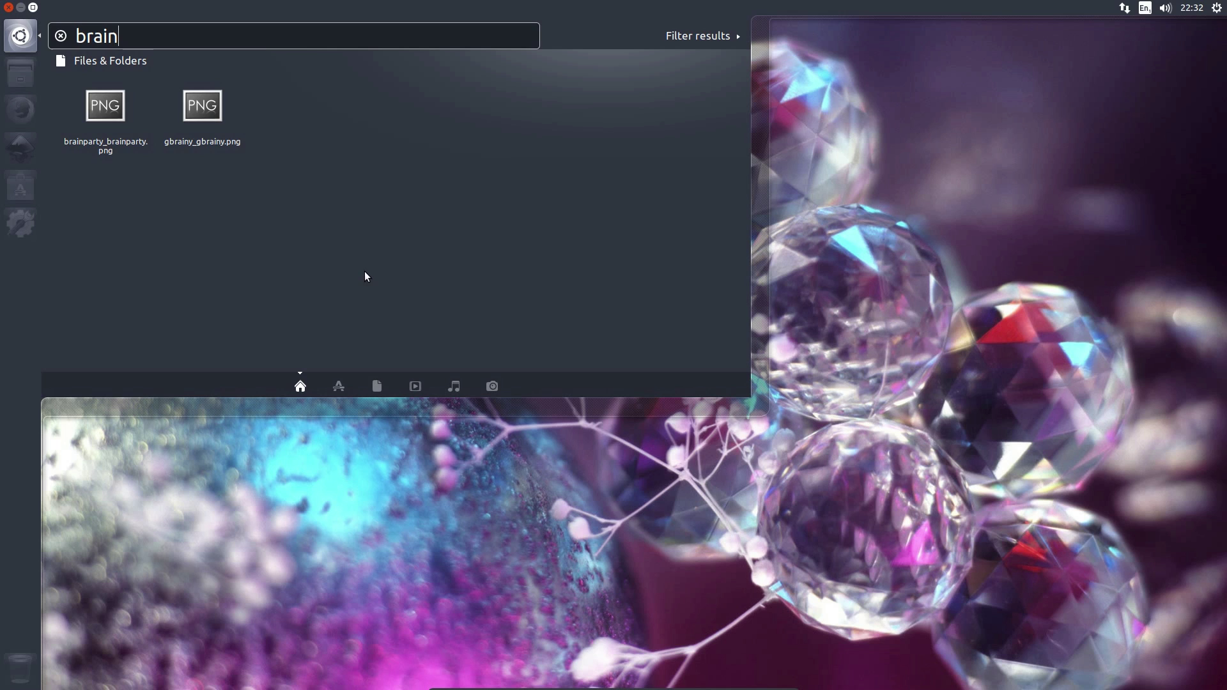
pyautogui.rightClick(106, 112)
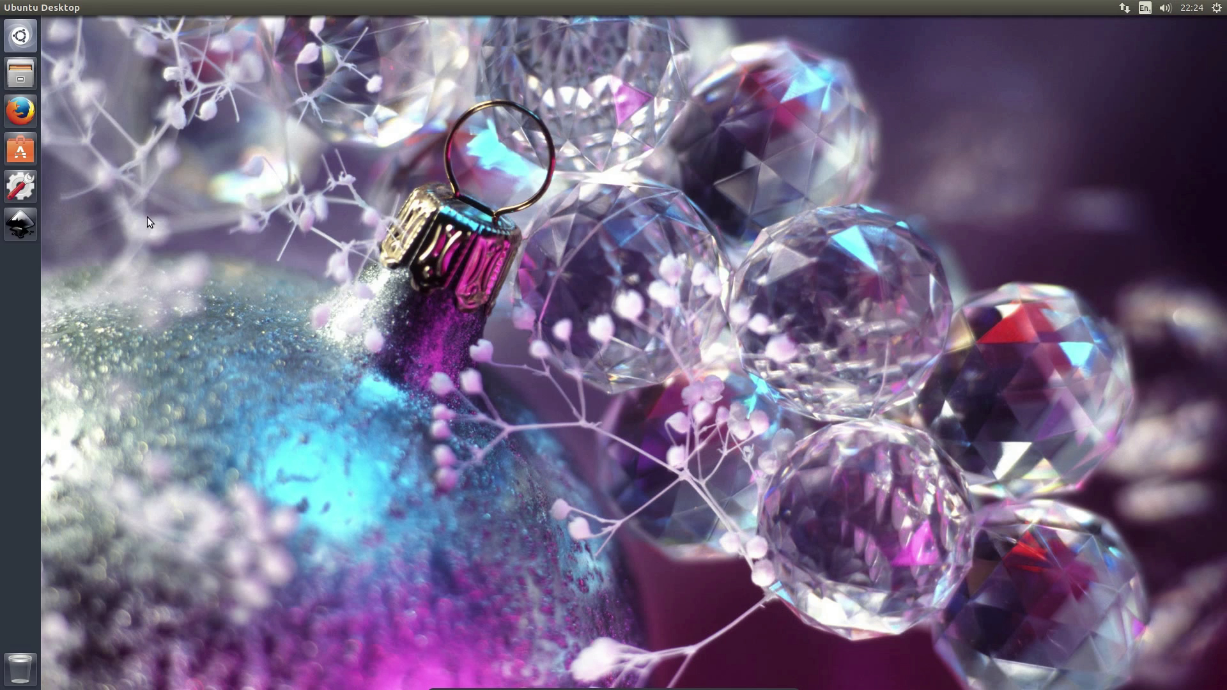
# Step: Launch Inkscape with New document 1, centre its window, and open the desktop context menu
pyautogui.click(20, 224)
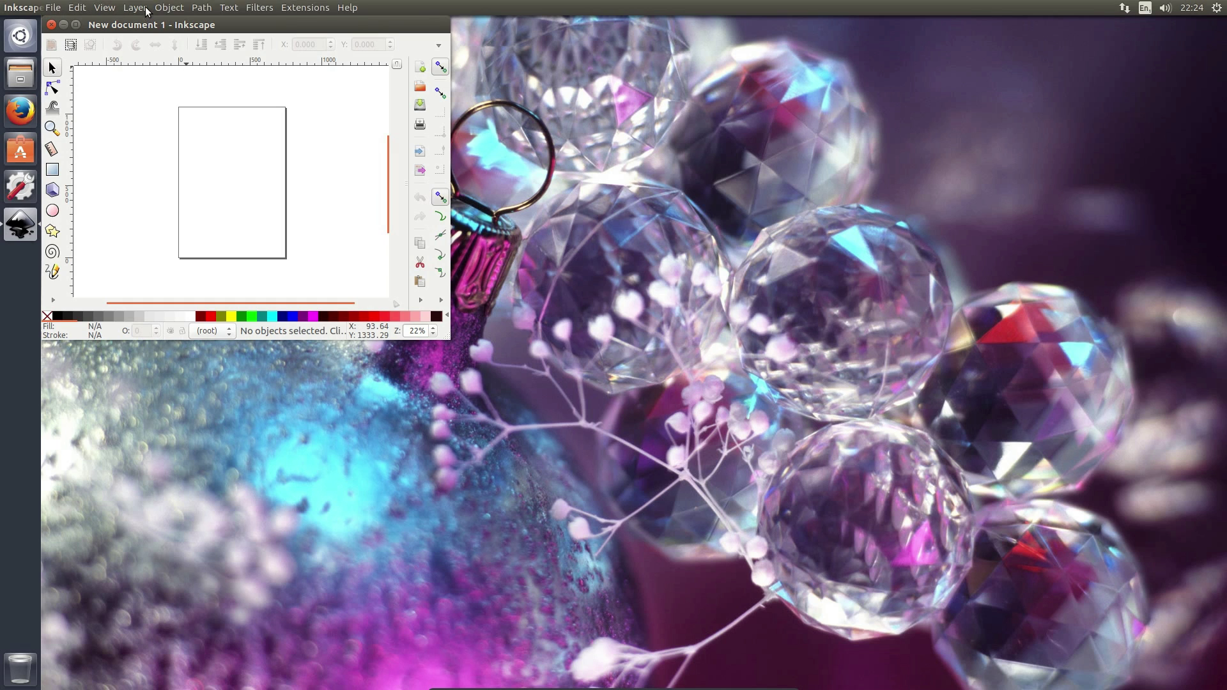
pyautogui.moveTo(159, 27); pyautogui.dragTo(500, 270)
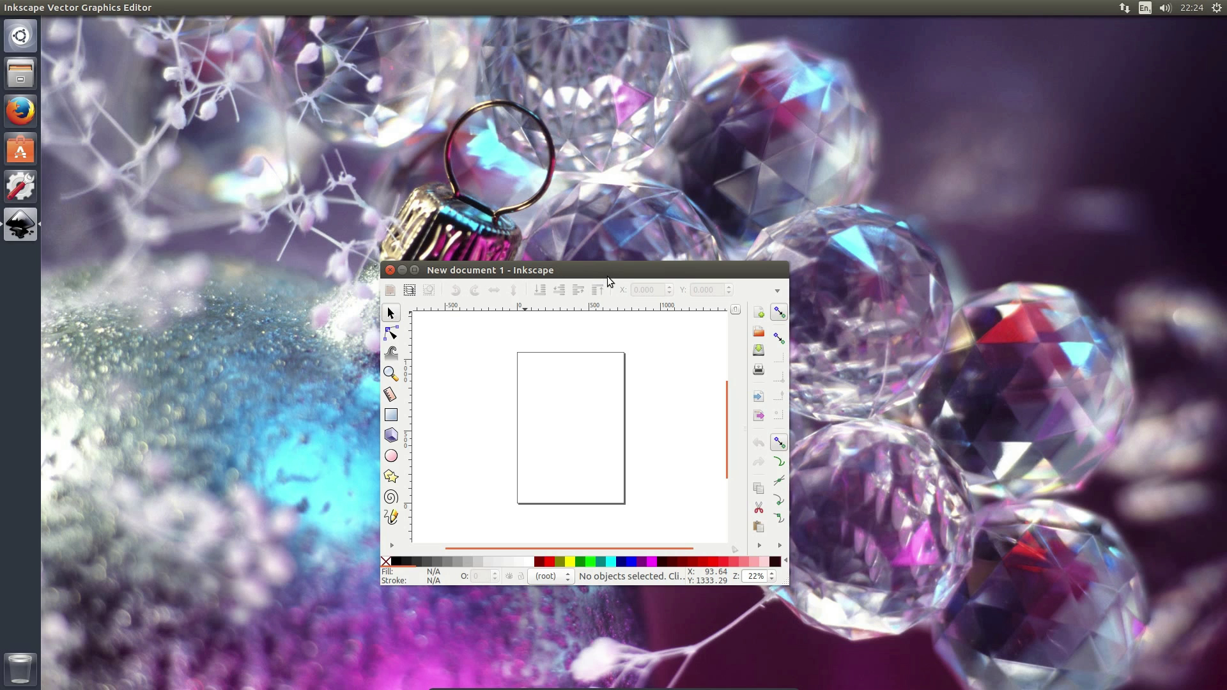
pyautogui.rightClick(247, 166)
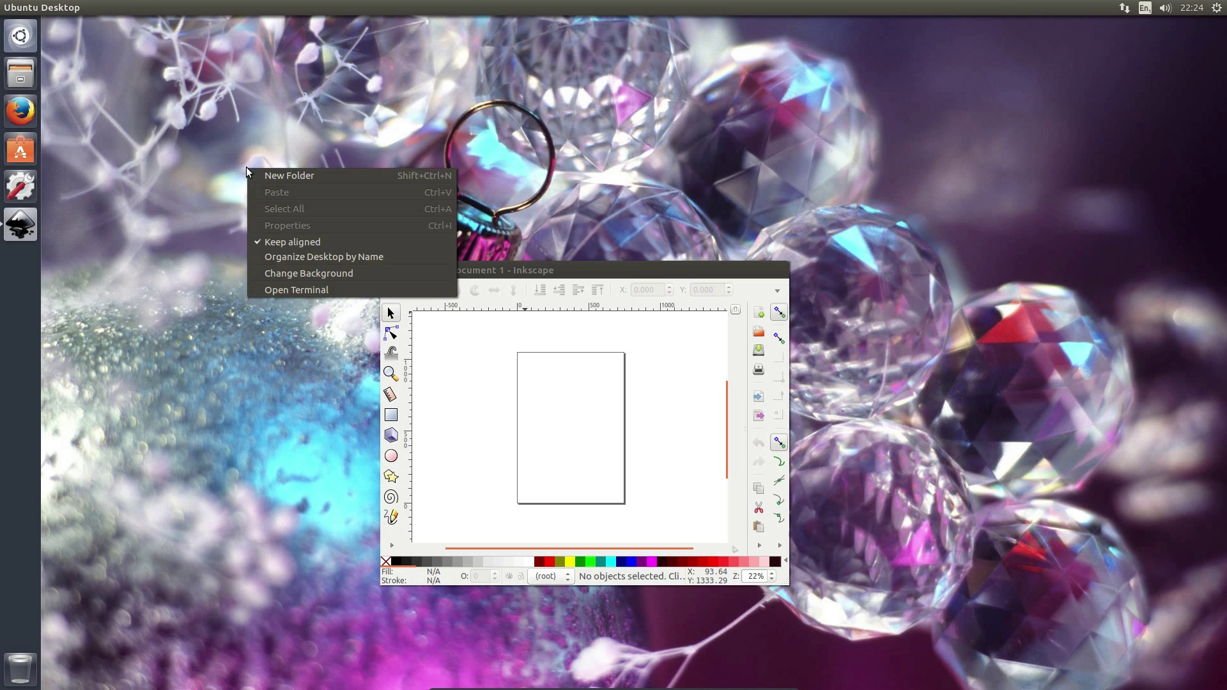
# Step: In Appearance's Behaviour settings, switch window menus to each window's title bar
pyautogui.click(315, 275)
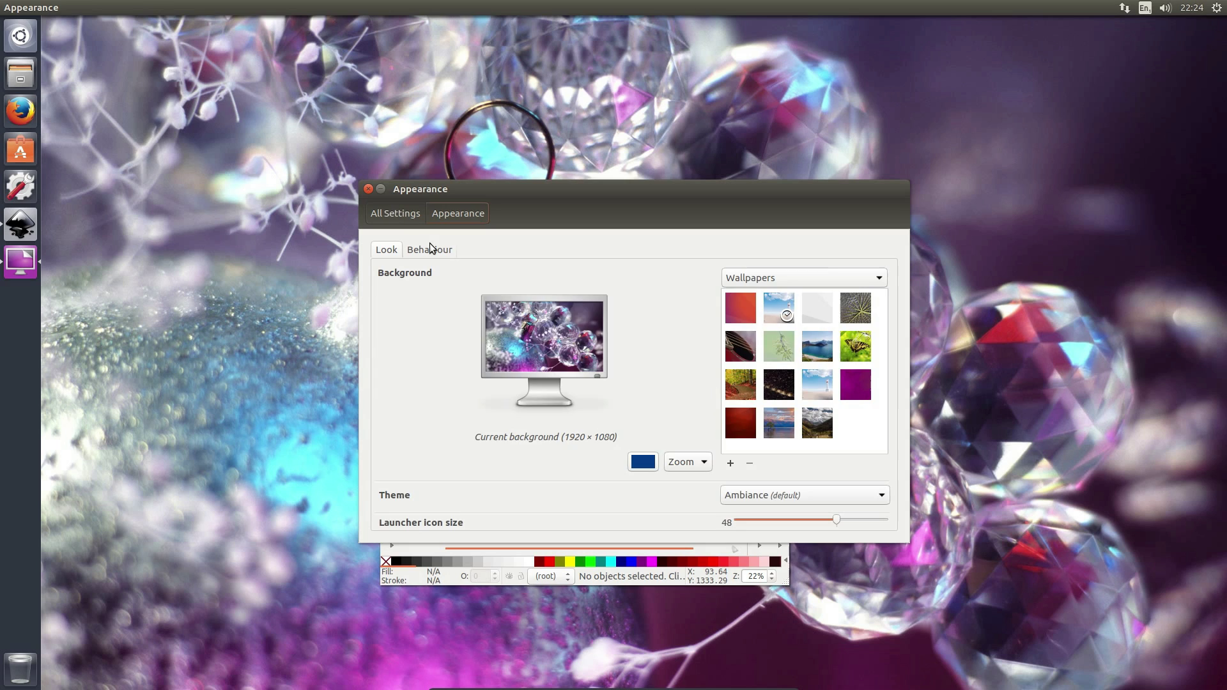
pyautogui.click(430, 249)
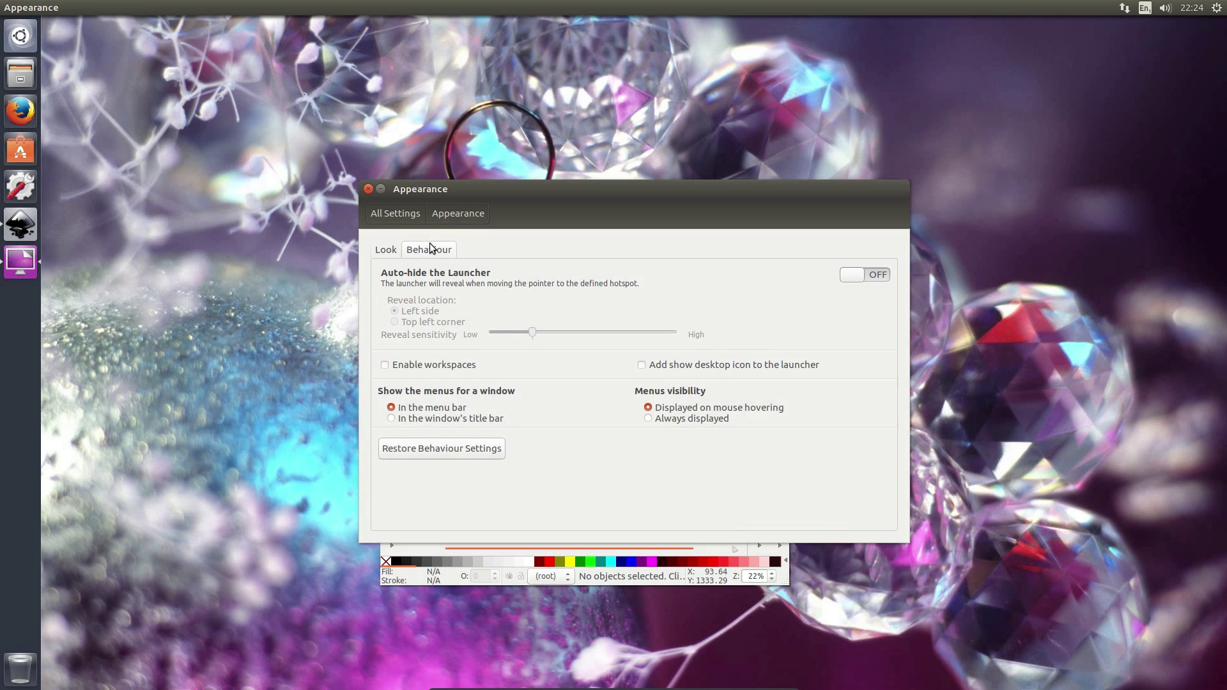
pyautogui.click(458, 424)
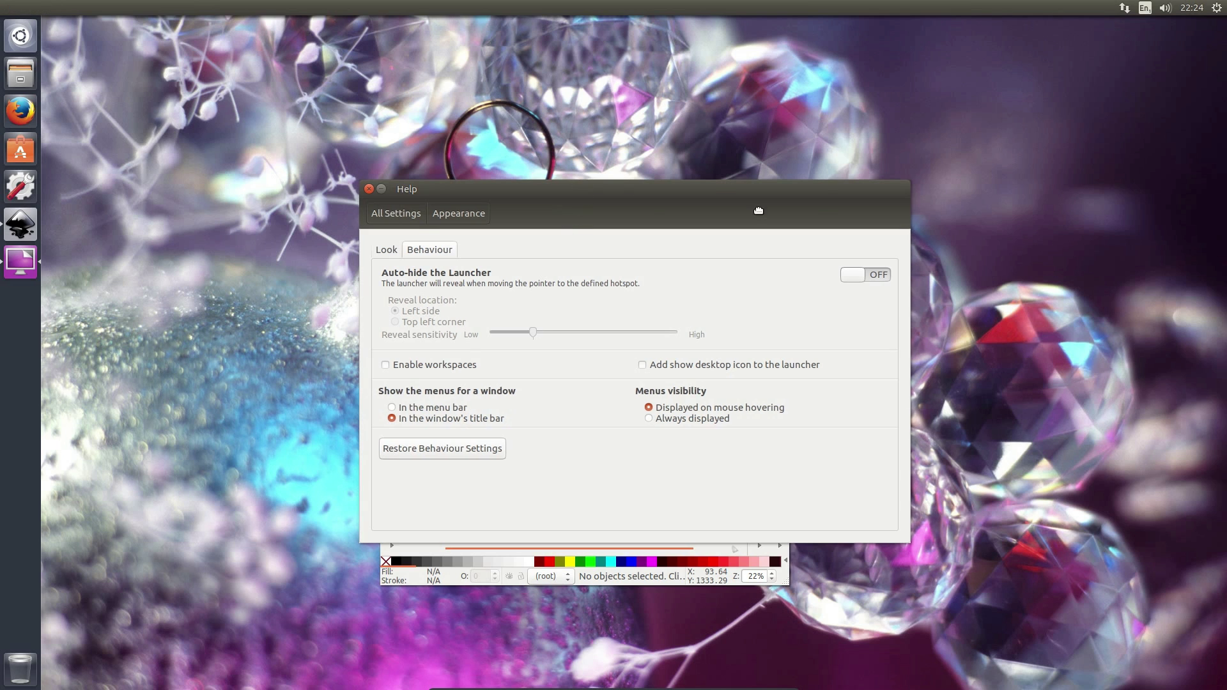
# Step: Check Inkscape's title-bar menus, then set window menus back to the menu bar
pyautogui.click(438, 270)
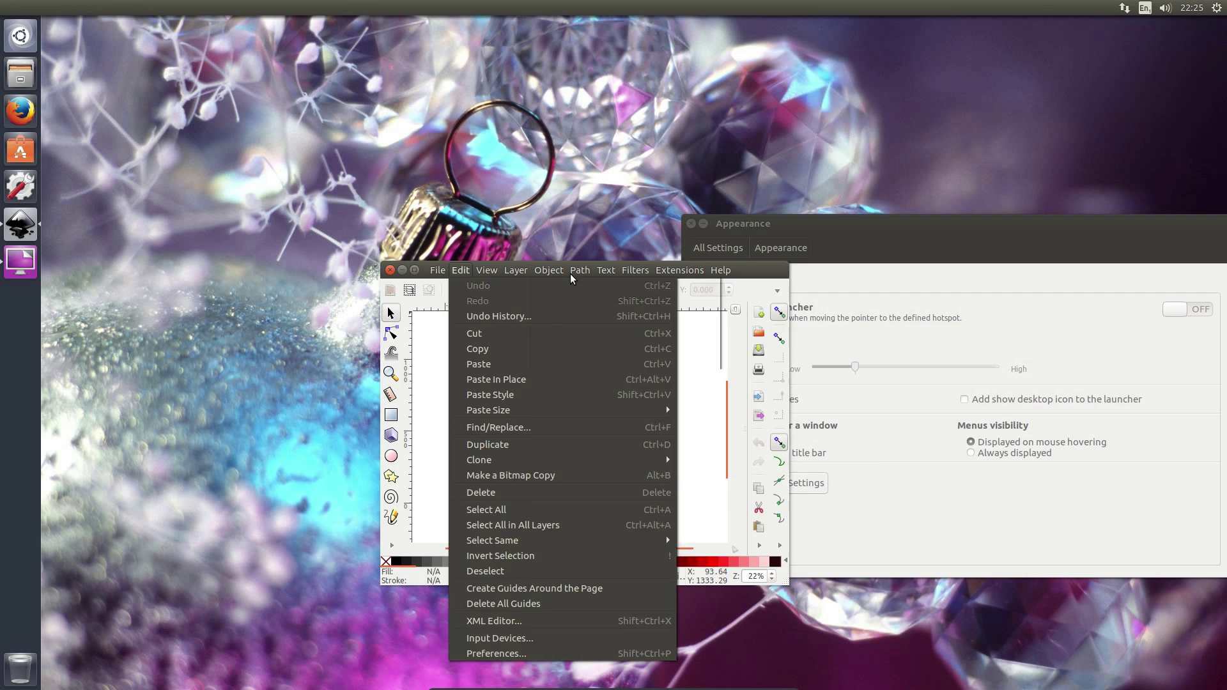
pyautogui.click(921, 231)
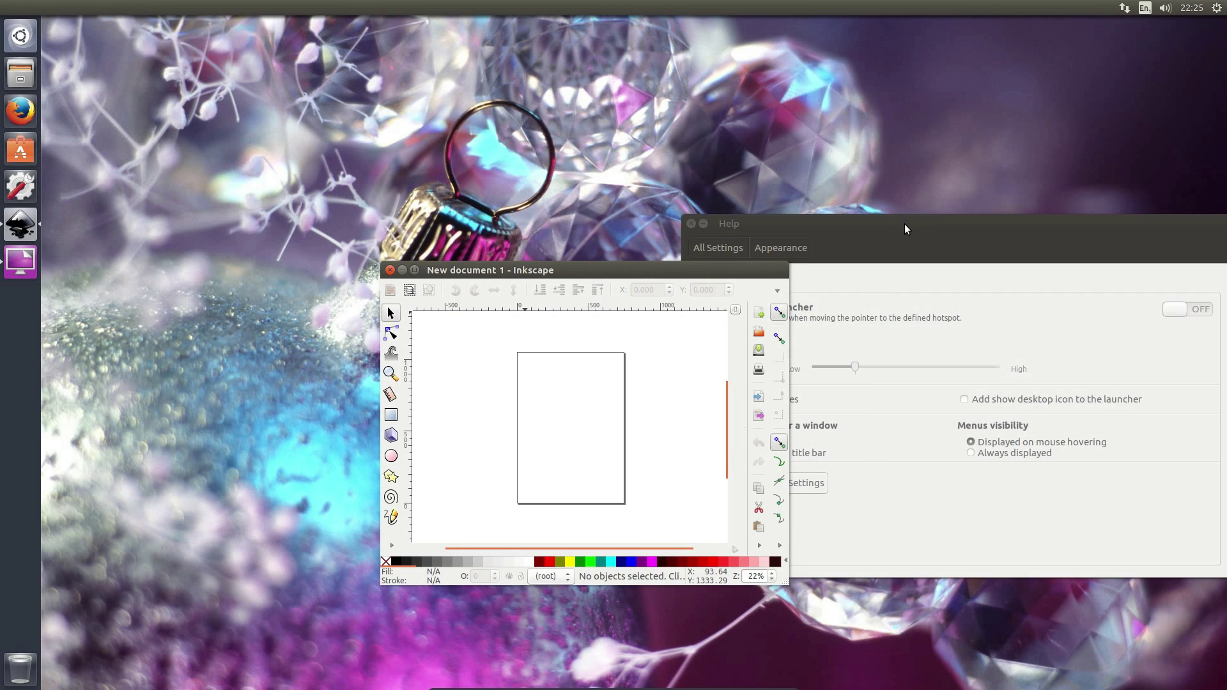
pyautogui.click(904, 223)
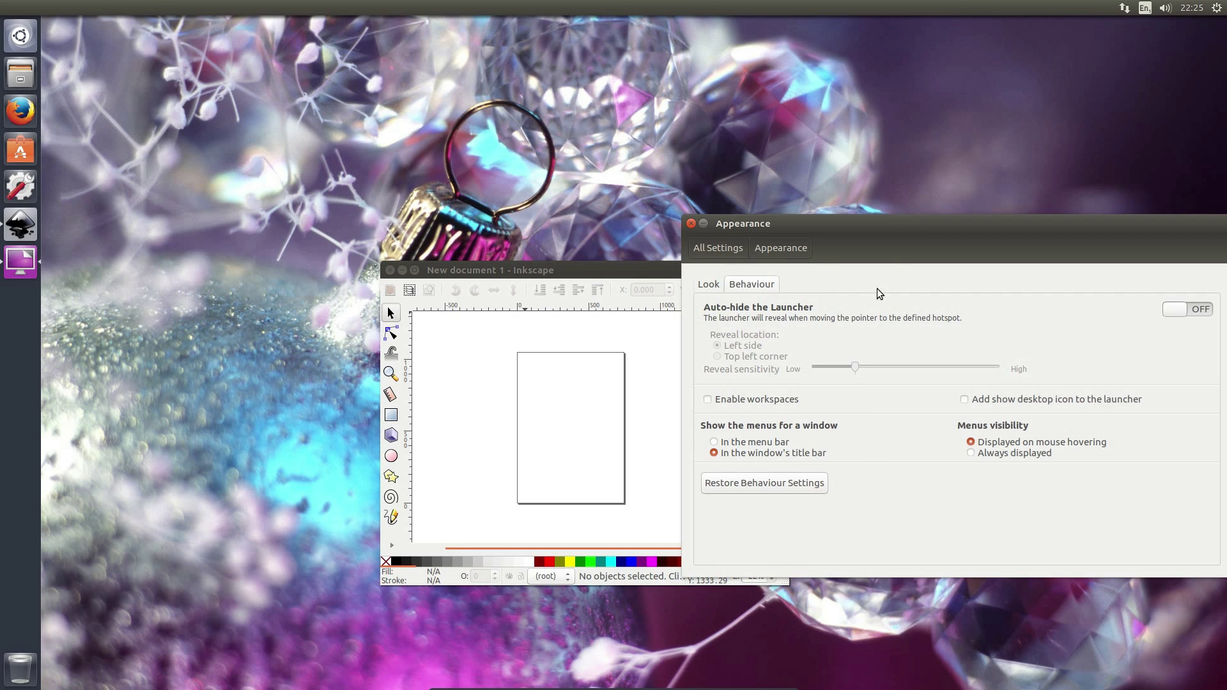
pyautogui.click(765, 444)
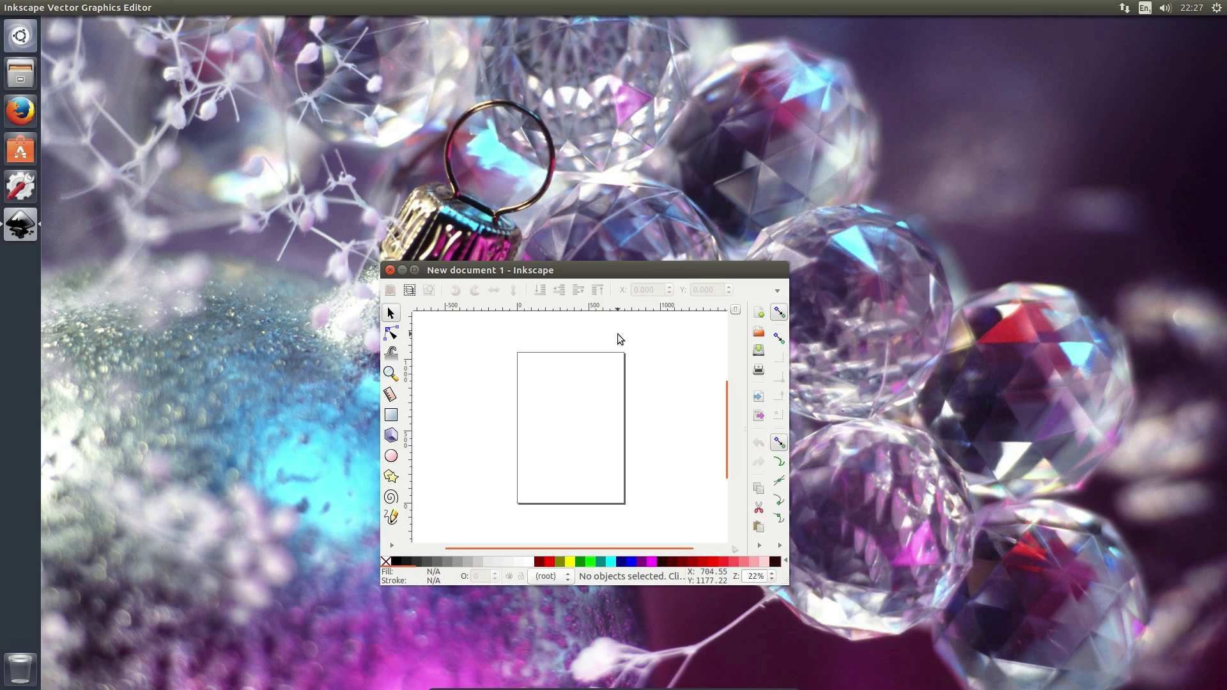
pyautogui.press('alt')
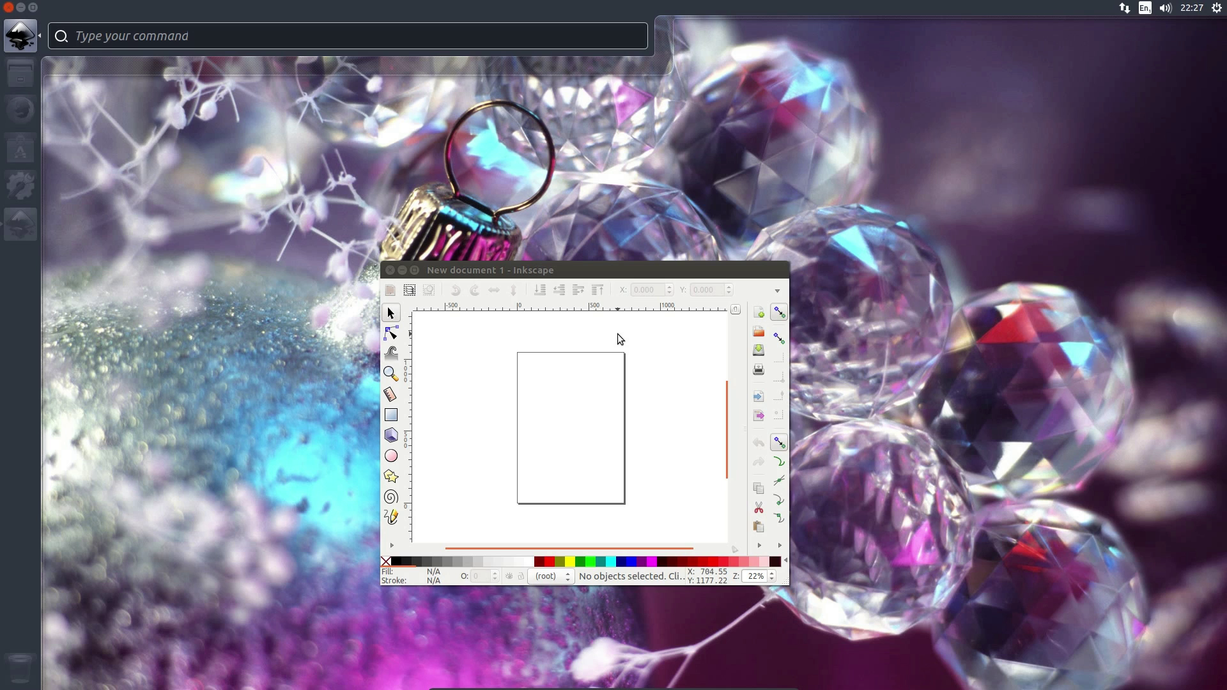
pyautogui.write('filter')
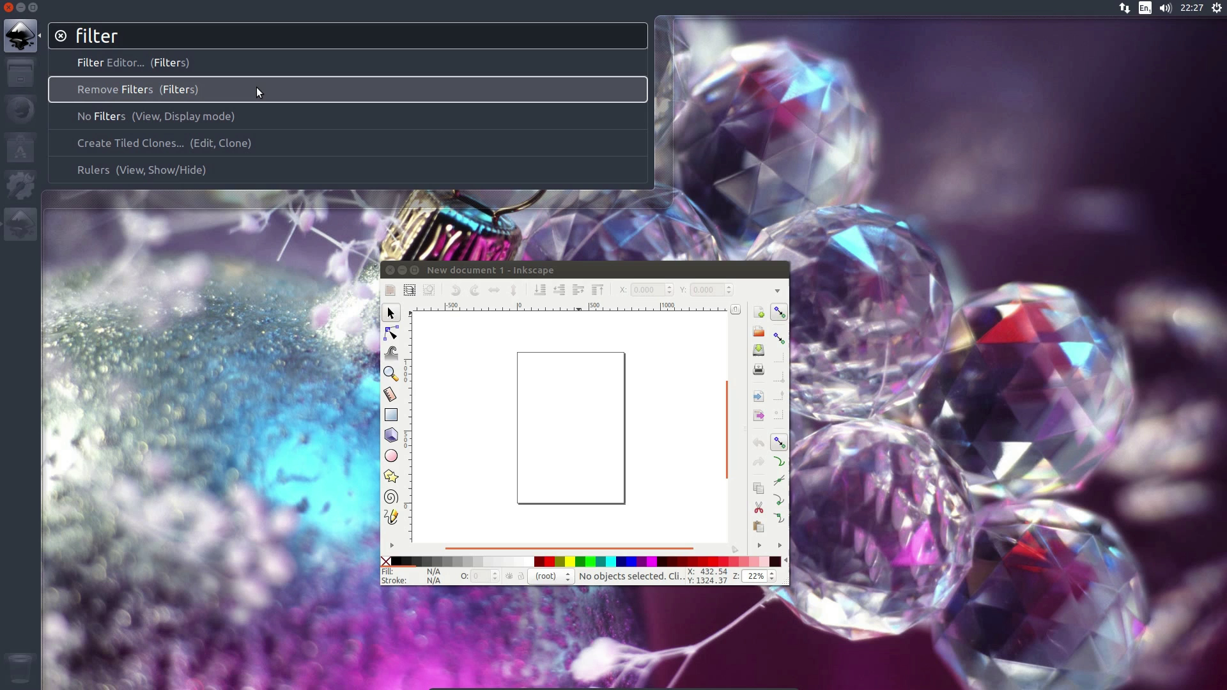
pyautogui.press('BackSpace')
pyautogui.press('BackSpace')
pyautogui.press('BackSpace')
pyautogui.press('BackSpace')
pyautogui.press('BackSpace')
pyautogui.press('BackSpace')
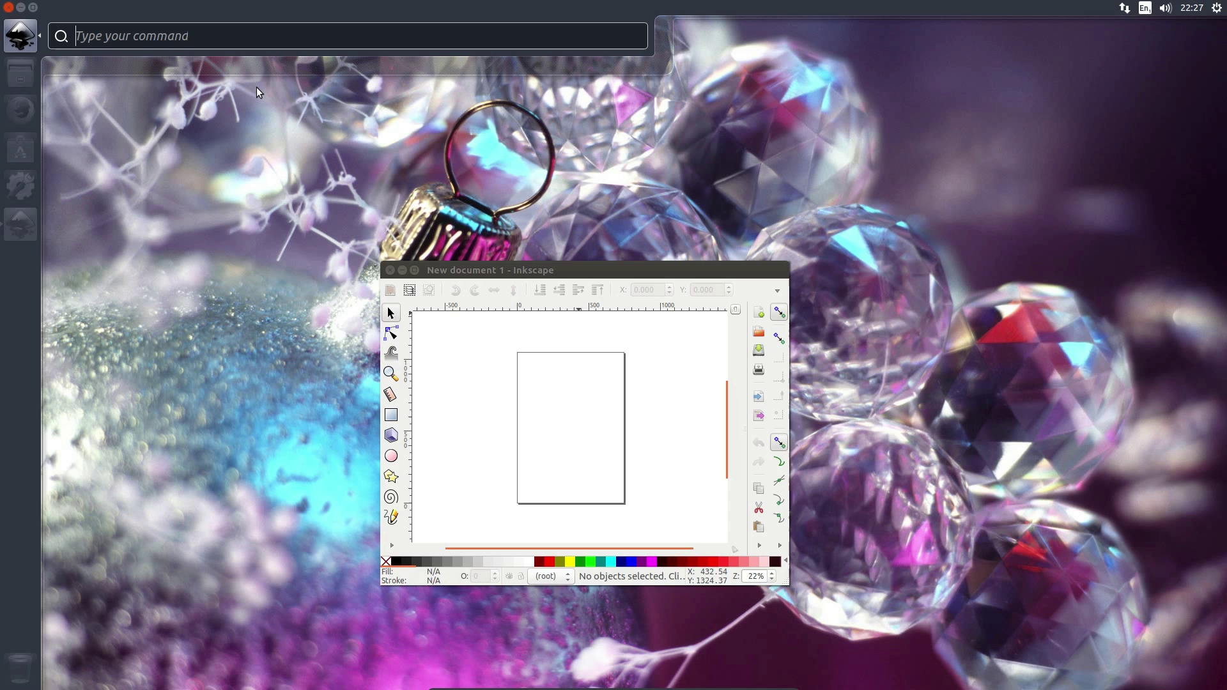
pyautogui.write('jell')
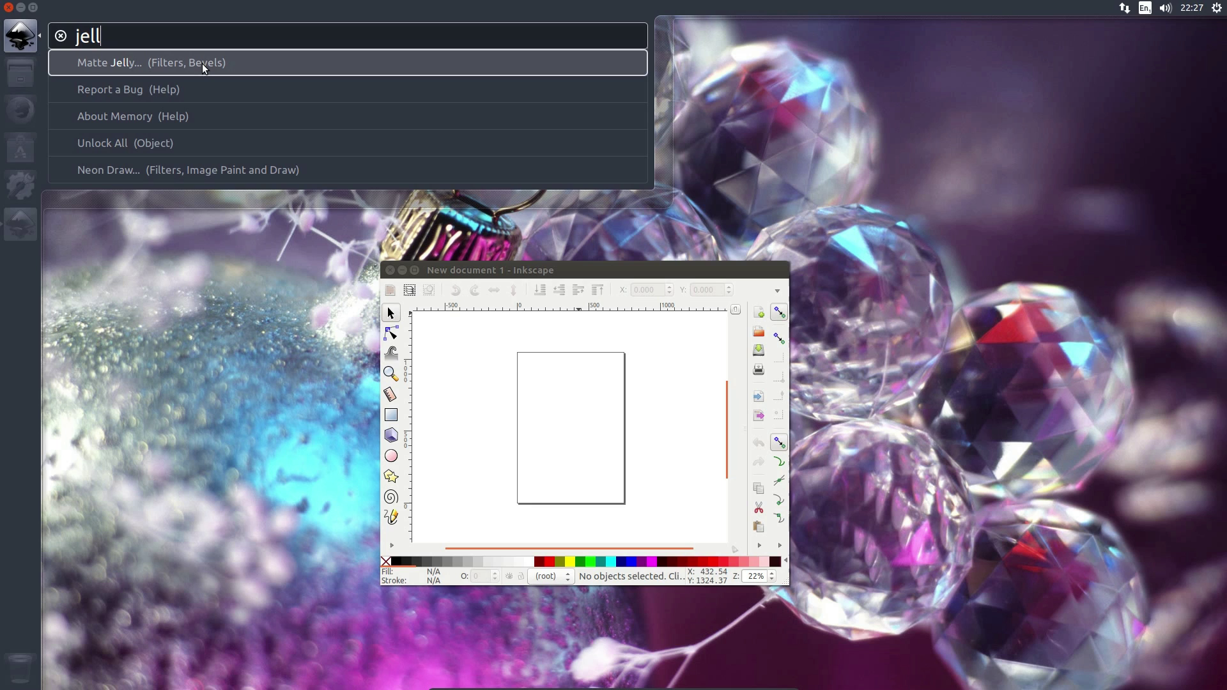
pyautogui.click(202, 63)
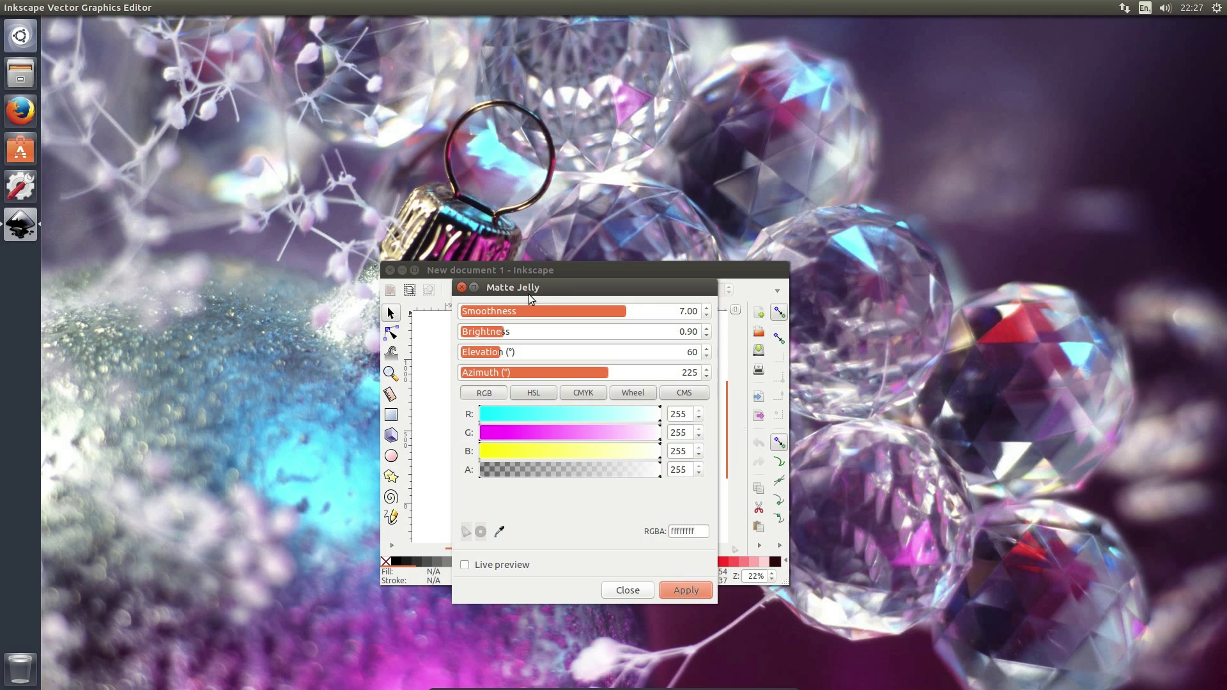
pyautogui.click(462, 289)
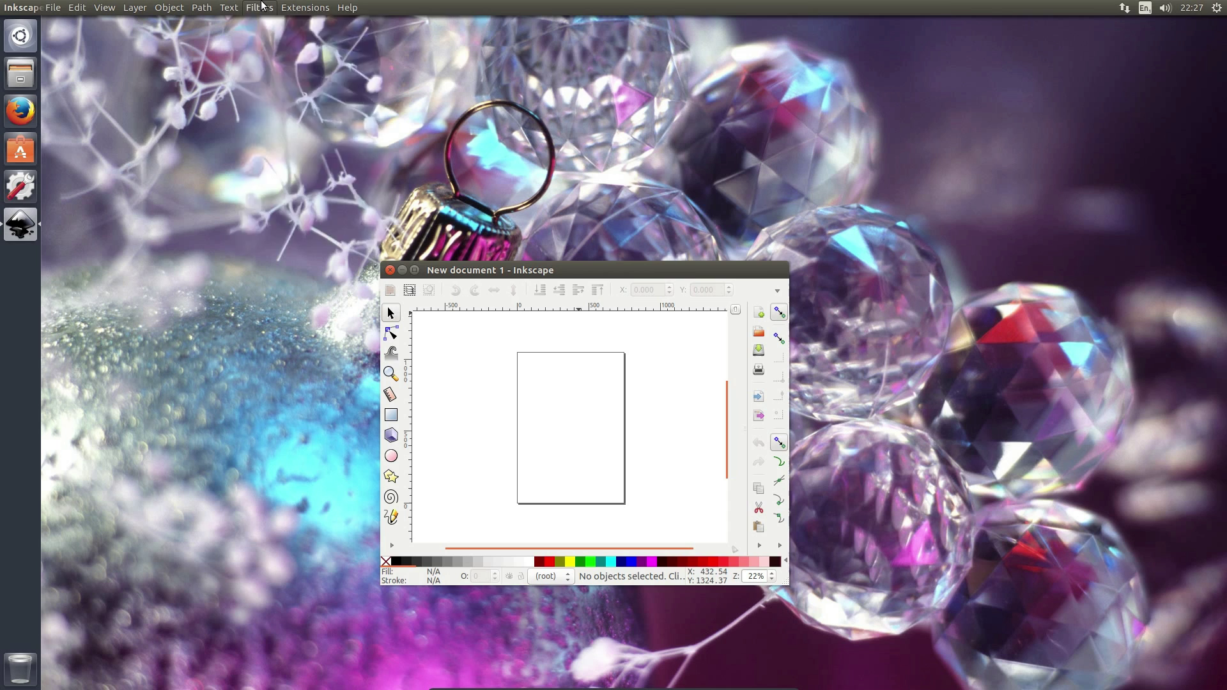
# Step: Browse Inkscape's Filters and Extensions menus, then close them
pyautogui.click(260, 7)
pyautogui.moveTo(281, 61)
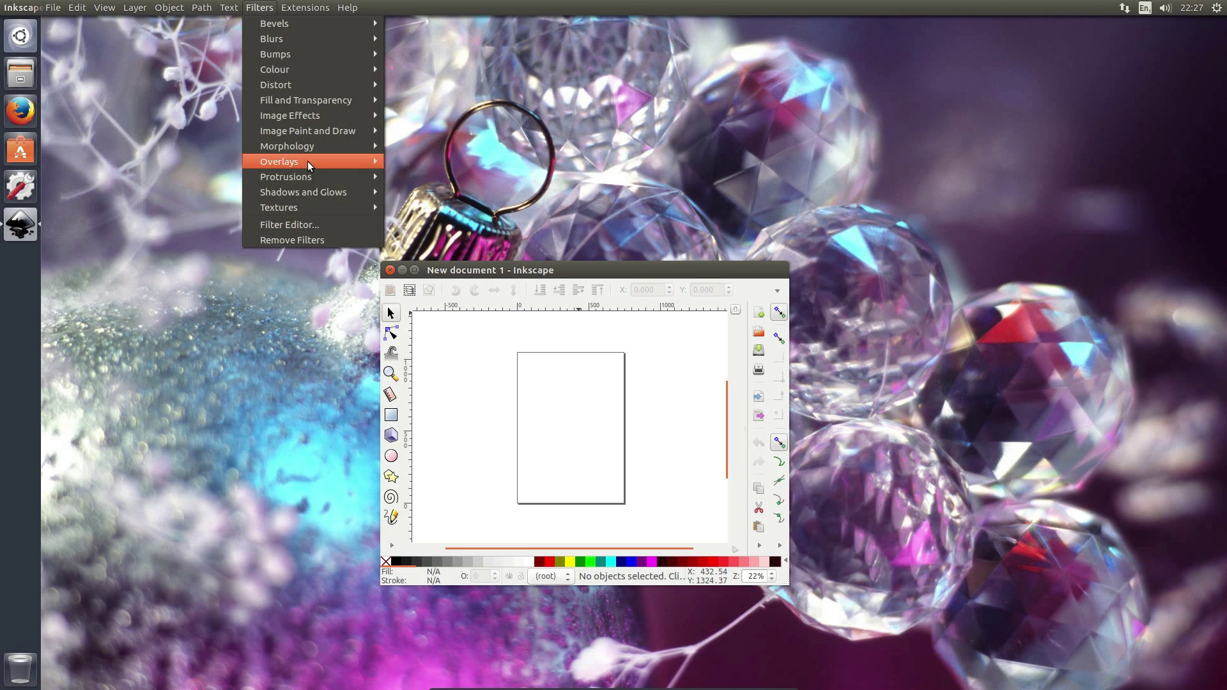
pyautogui.moveTo(311, 7)
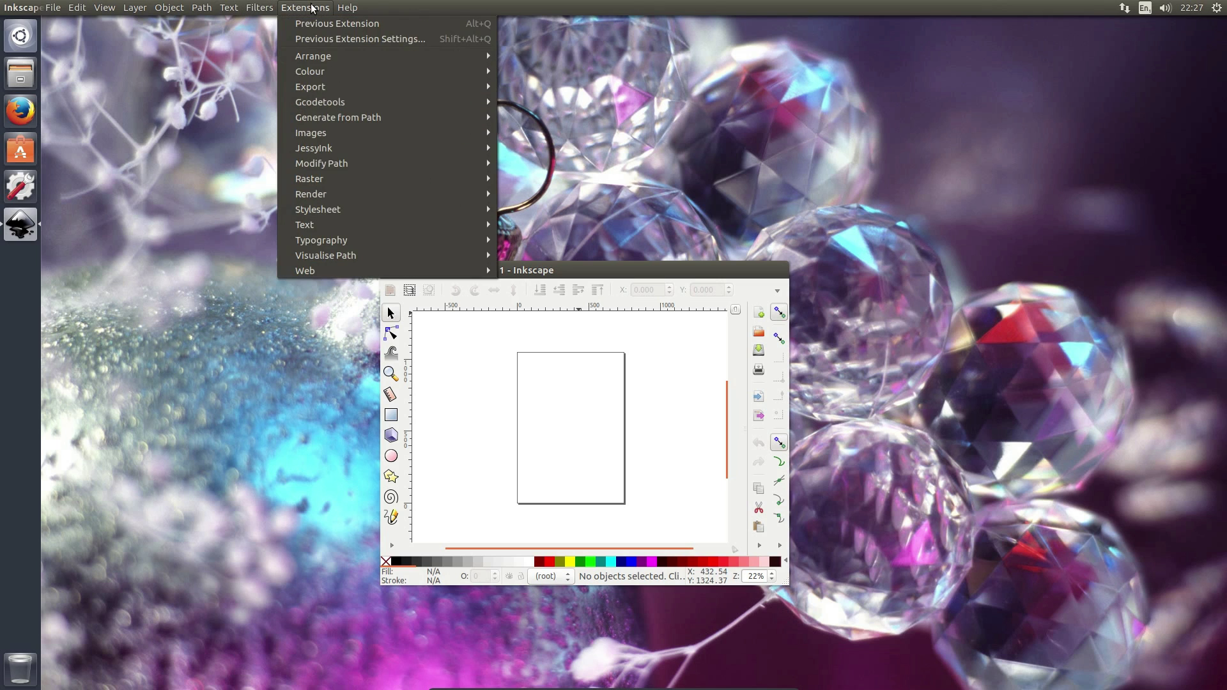
pyautogui.click(451, 274)
# Step: Maximize Inkscape via the title bar, restore it, then maximize it by dragging to the top edge
pyautogui.doubleClick(452, 274)
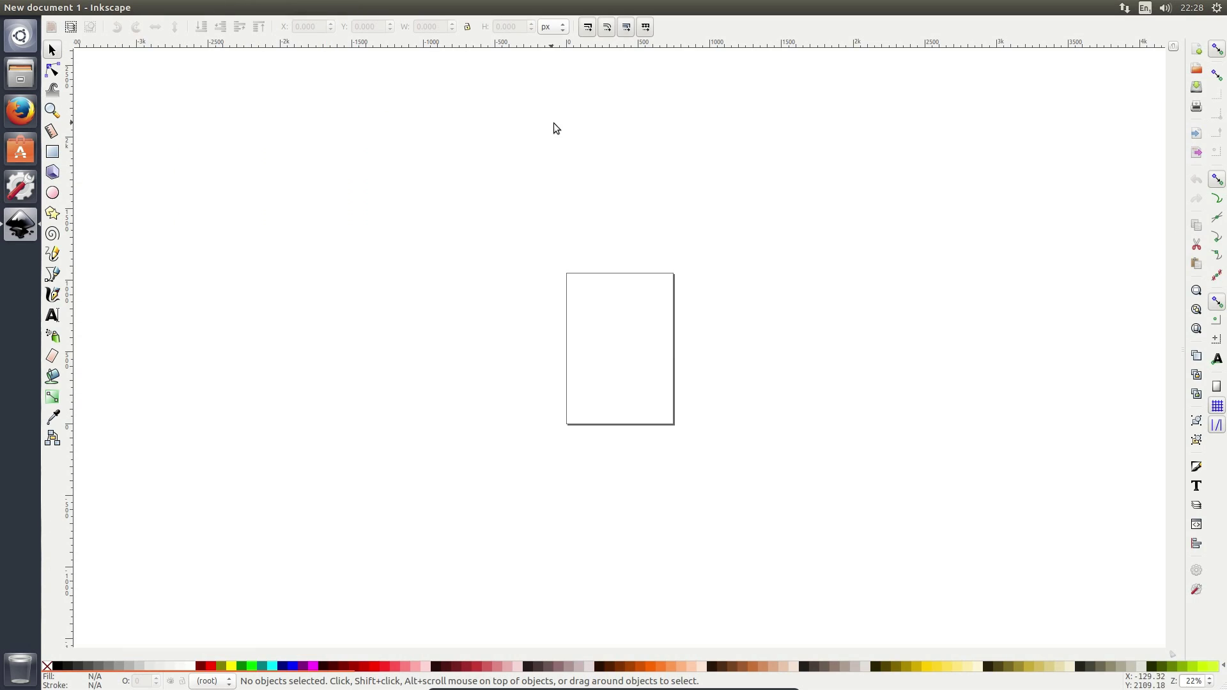
pyautogui.moveTo(472, 9)
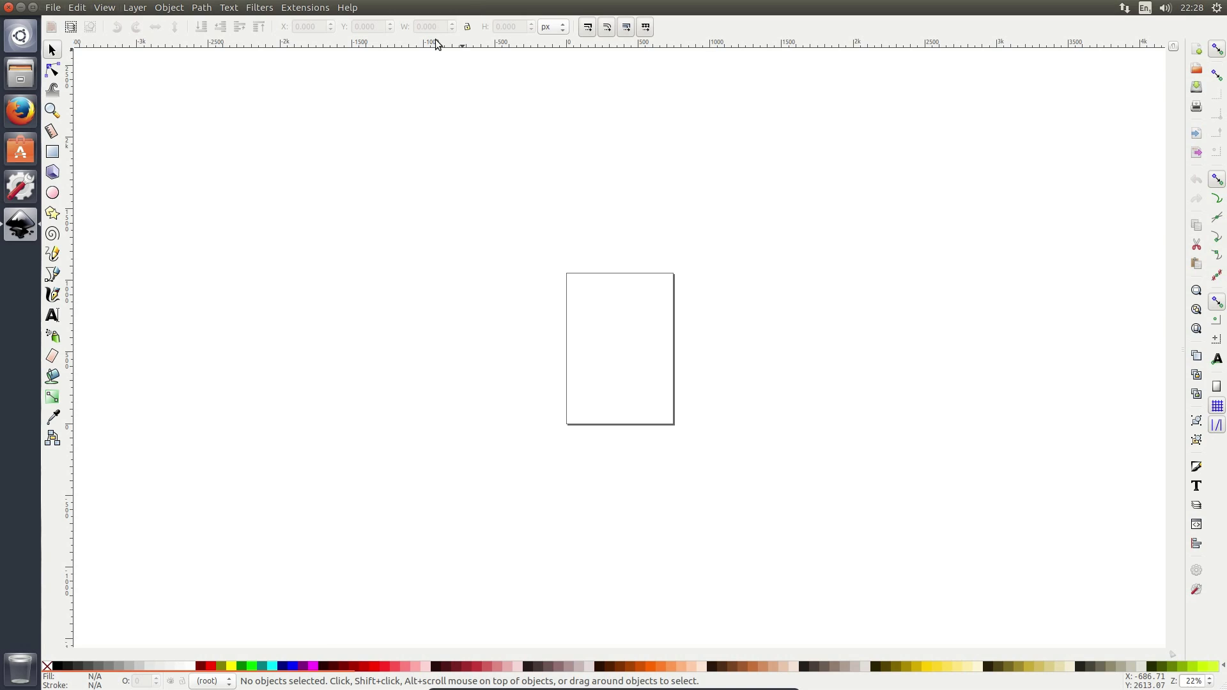
pyautogui.doubleClick(452, 7)
pyautogui.moveTo(16, 355); pyautogui.dragTo(587, 5)
# Step: Restore the Inkscape window and install DOSBox Emulator from Ubuntu Software
pyautogui.press('ctrl+super+Down')
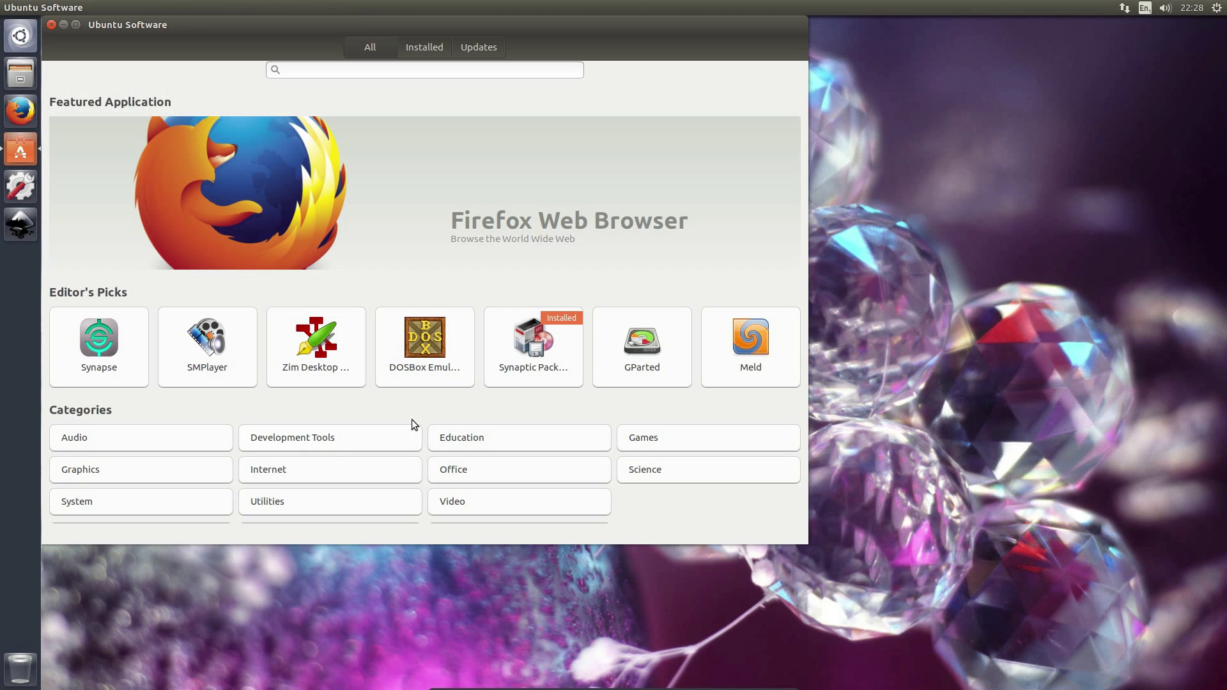
pyautogui.click(416, 349)
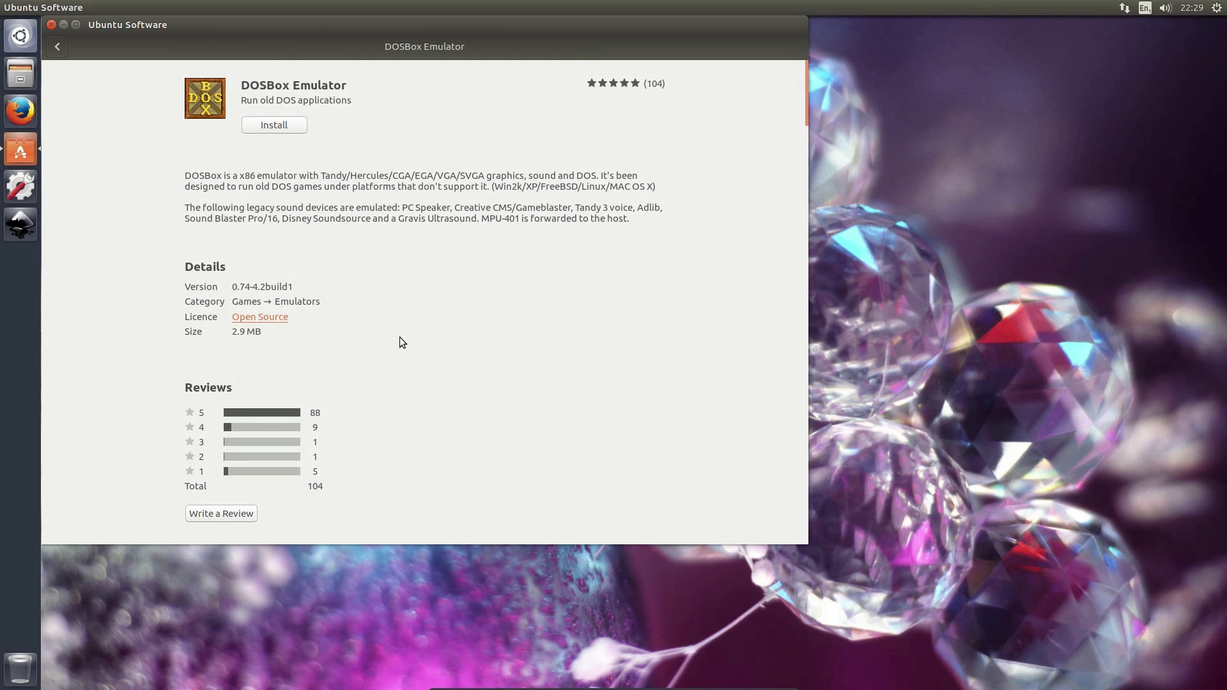
pyautogui.click(278, 126)
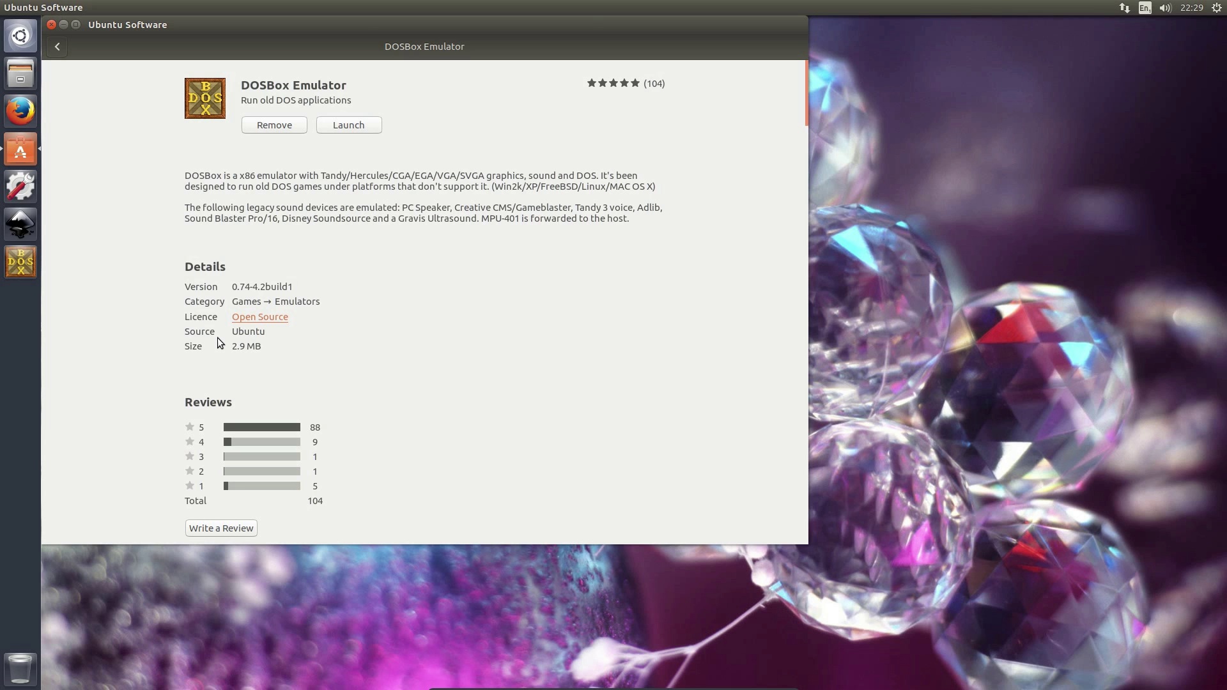
# Step: Close Ubuntu Software and move Inkscape up the launcher above Ubuntu Software
pyautogui.hotkey('alt', 'F4')
pyautogui.moveTo(21, 224); pyautogui.dragTo(23, 163)
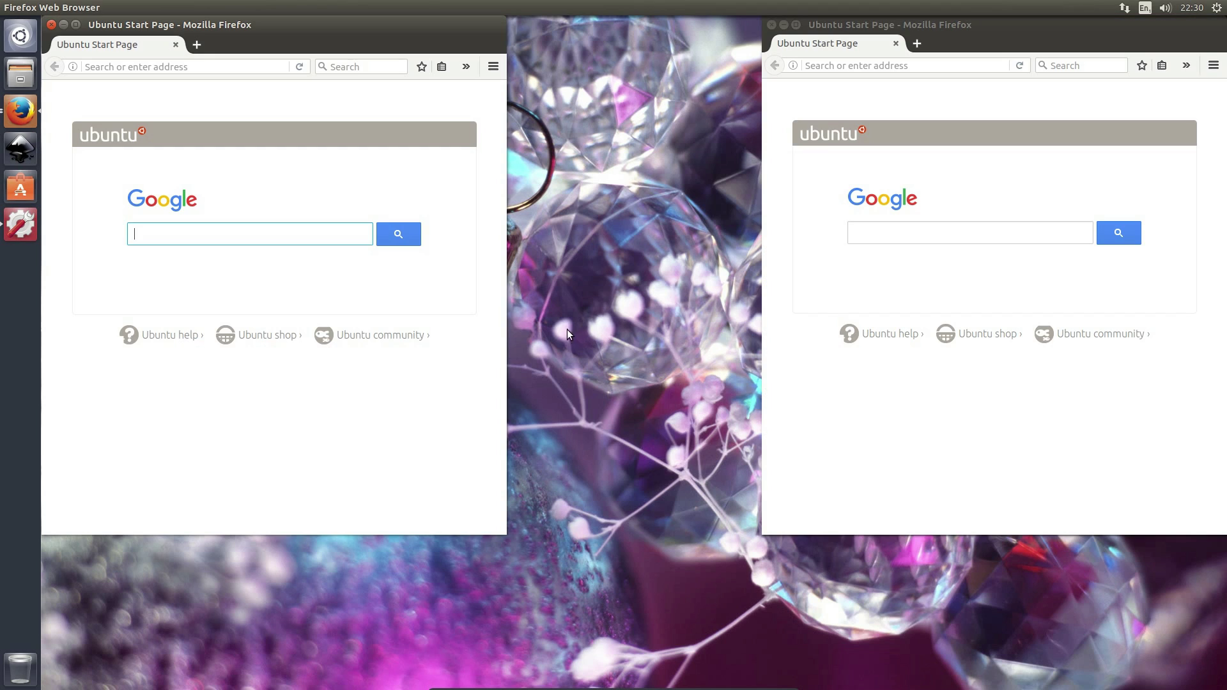
# Step: Cycle the Alt+Tab switcher through open apps, past both Firefox window previews to System Settings
pyautogui.hotkey('alt', 'Tab')
pyautogui.hotkey('alt', 'Tab')
pyautogui.hotkey('alt', 'Tab')
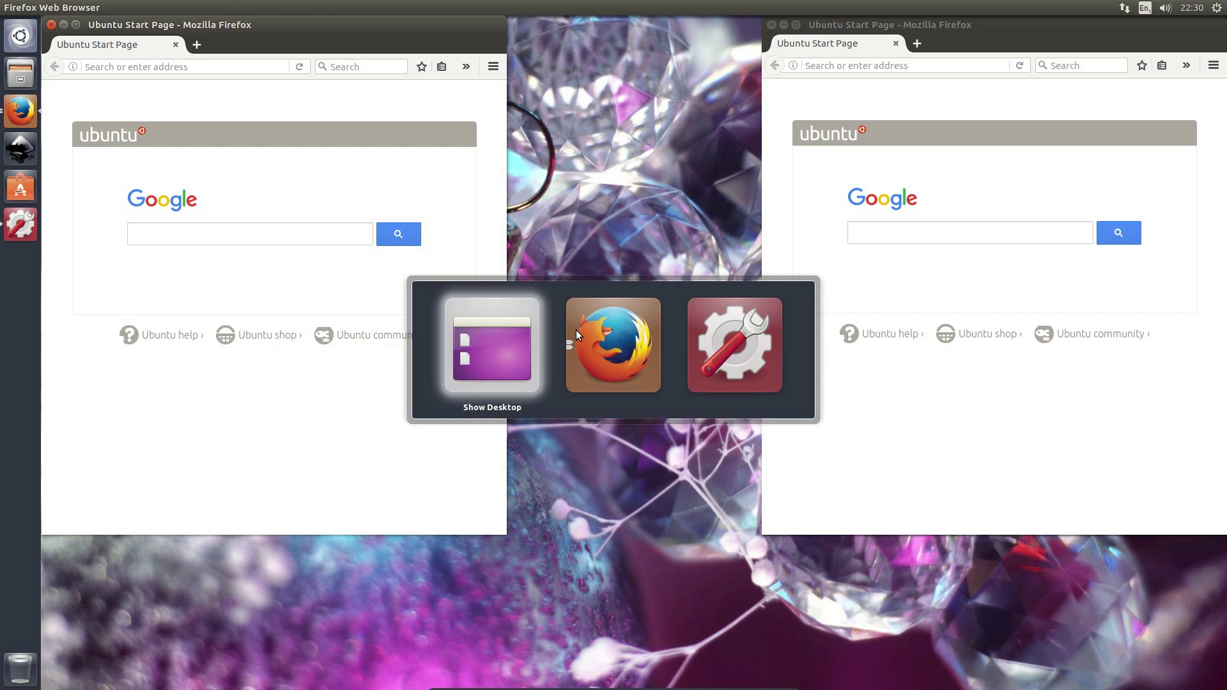
pyautogui.hotkey('alt', 'Tab')
pyautogui.hotkey('alt', 'Tab')
pyautogui.hotkey('alt', 'Tab')
pyautogui.hotkey('alt', 'Tab')
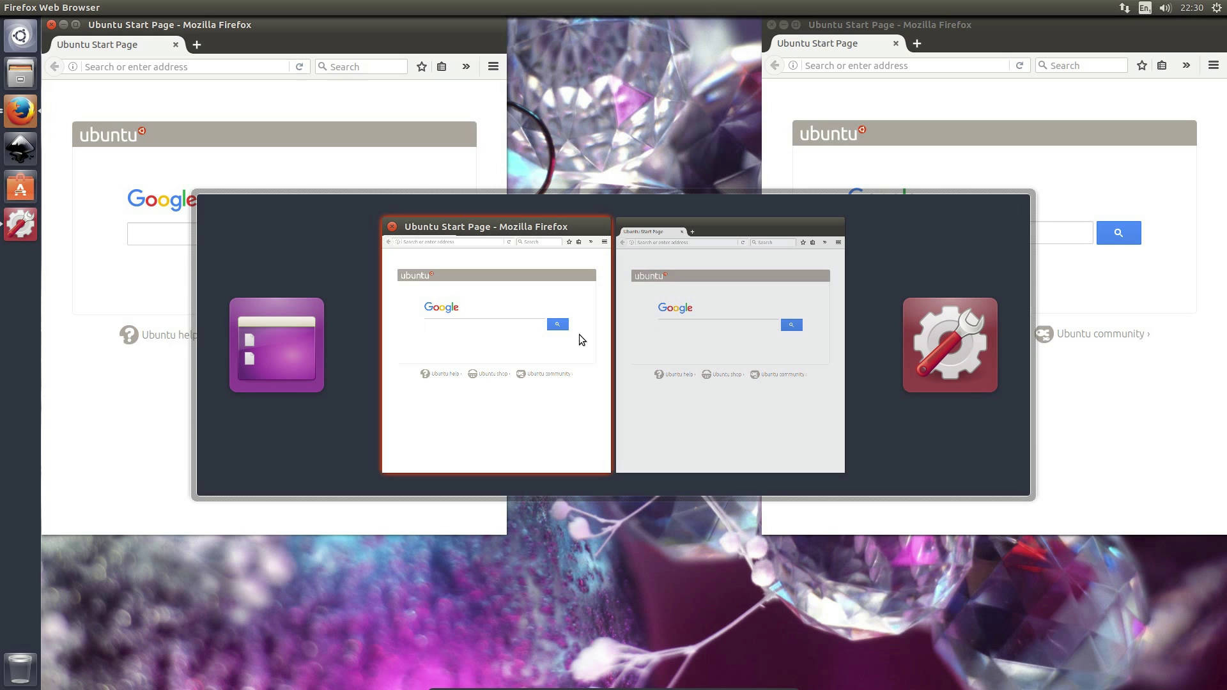
pyautogui.hotkey('alt', 'Tab')
pyautogui.hotkey('alt', 'Tab')
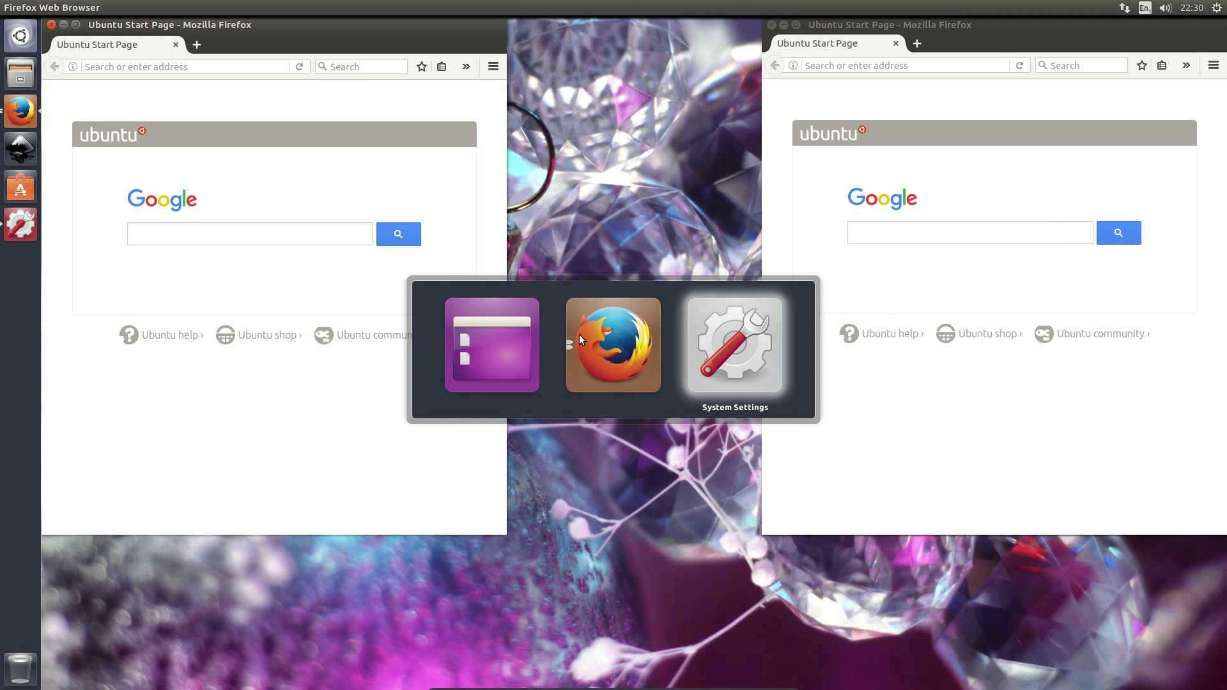
pyautogui.hotkey('alt', 'Tab')
pyautogui.hotkey('alt', 'Tab')
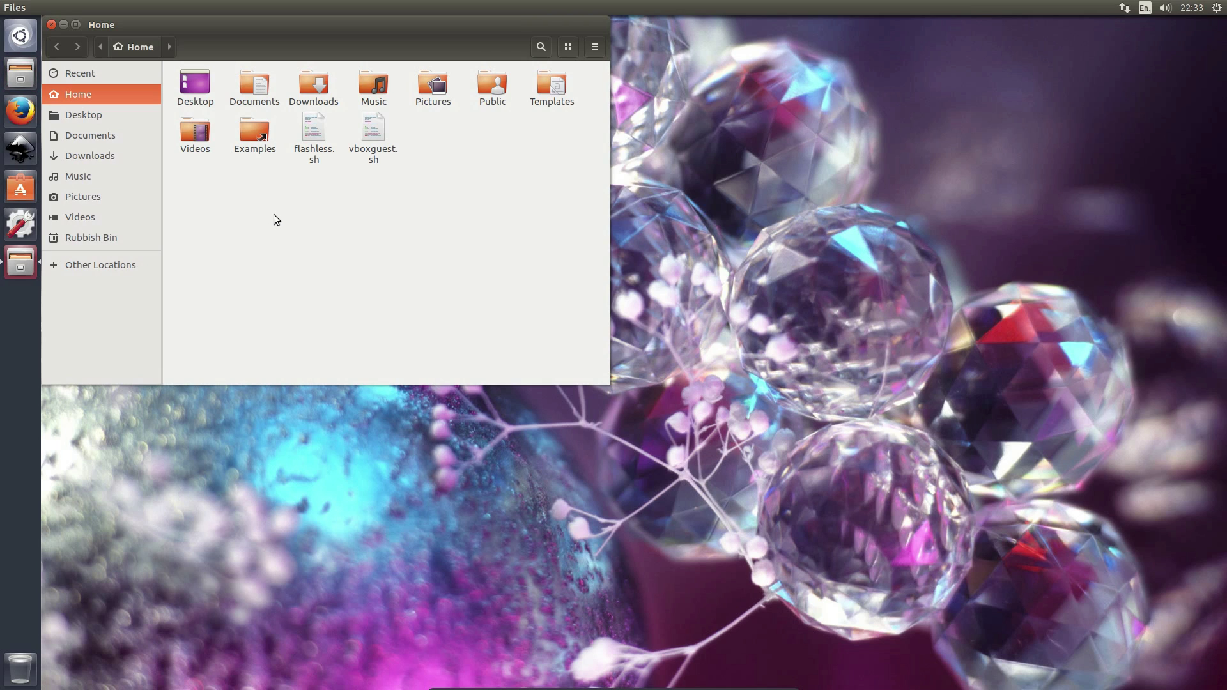
# Step: Open the Videos folder, play Boney M. - Ma Baker.mp4, and pause it
pyautogui.doubleClick(206, 136)
pyautogui.doubleClick(206, 93)
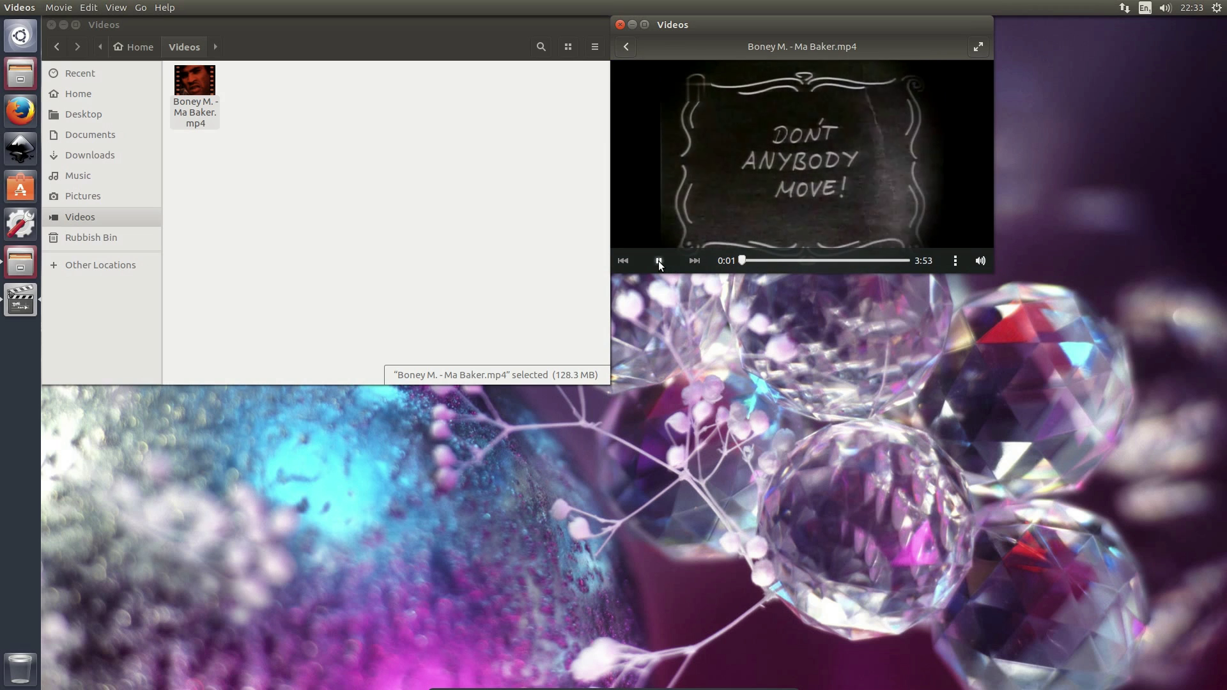
pyautogui.click(658, 260)
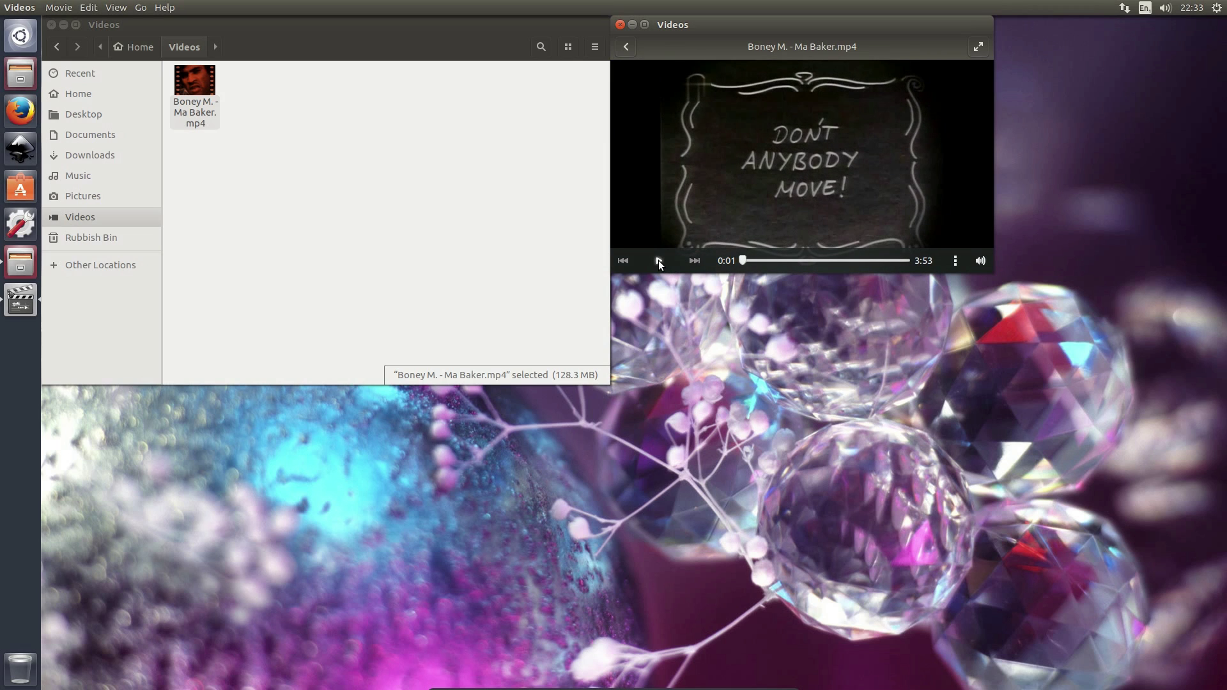
# Step: Resume and re-pause playback from the launcher quicklist, then select config-functions.php in Documents
pyautogui.rightClick(16, 303)
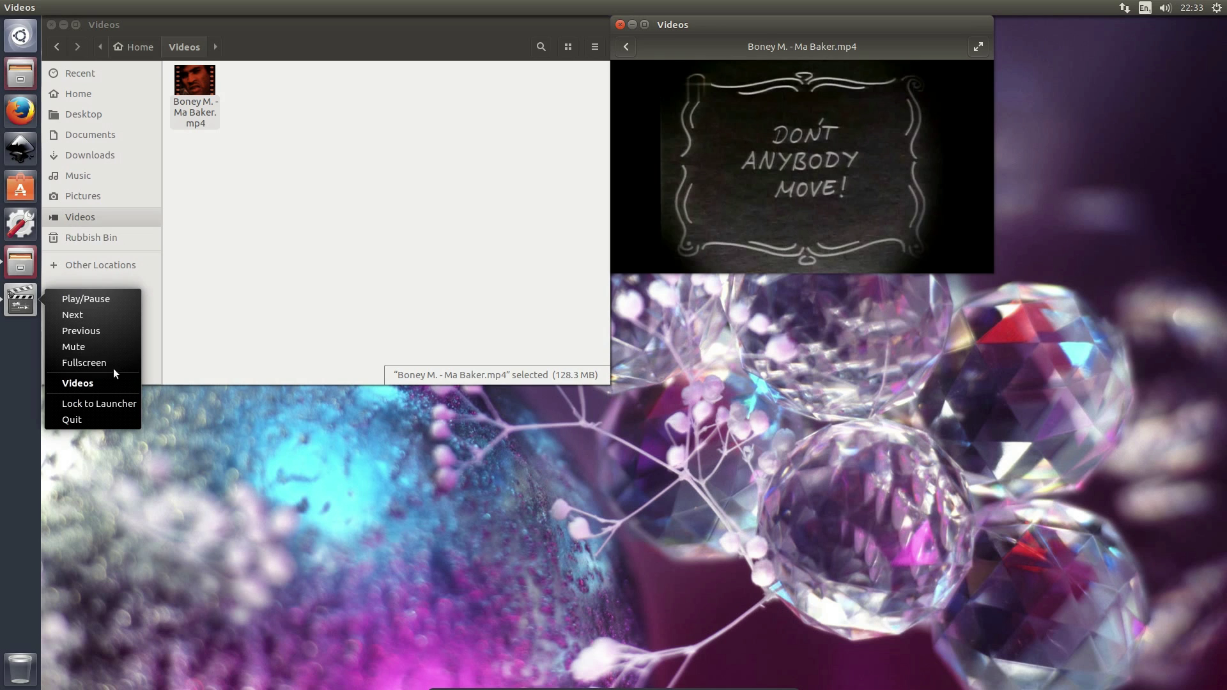
pyautogui.click(97, 299)
pyautogui.rightClick(20, 300)
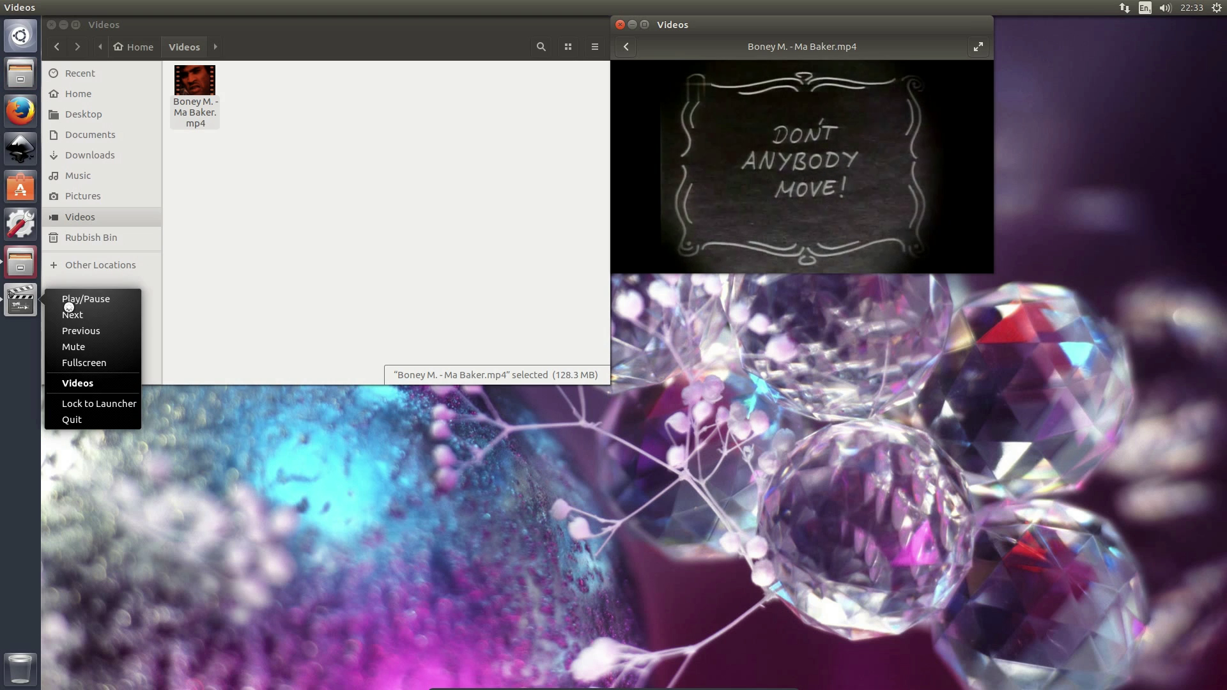
pyautogui.click(78, 300)
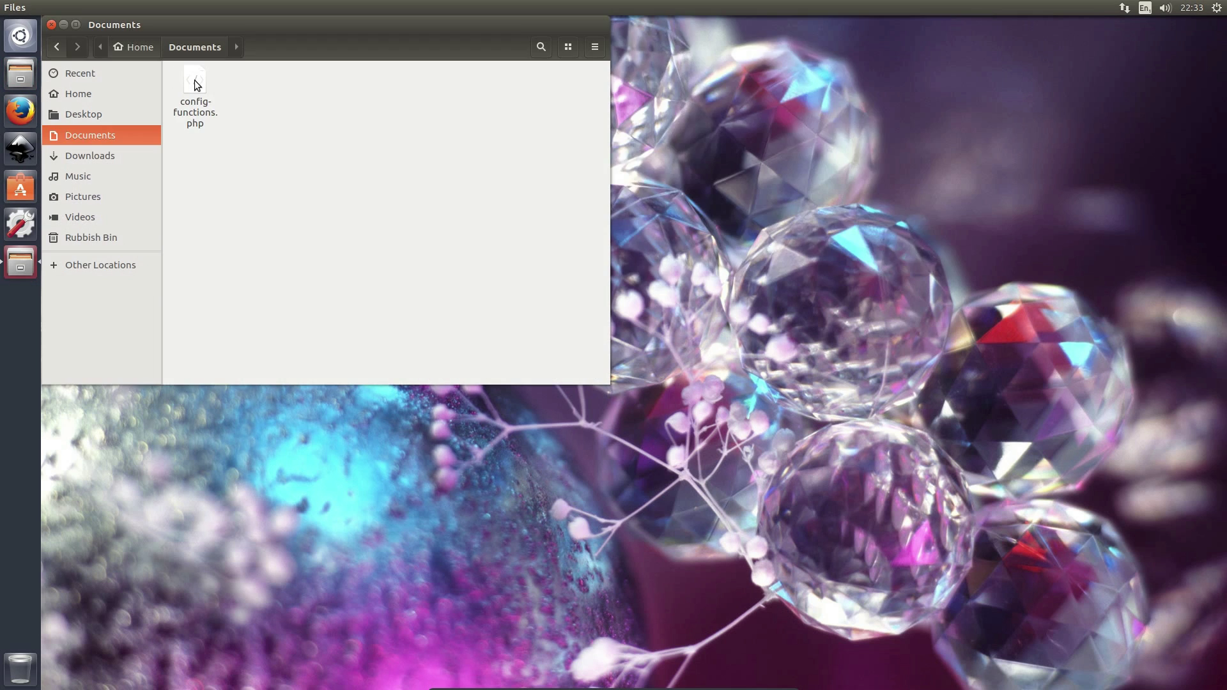
pyautogui.click(194, 79)
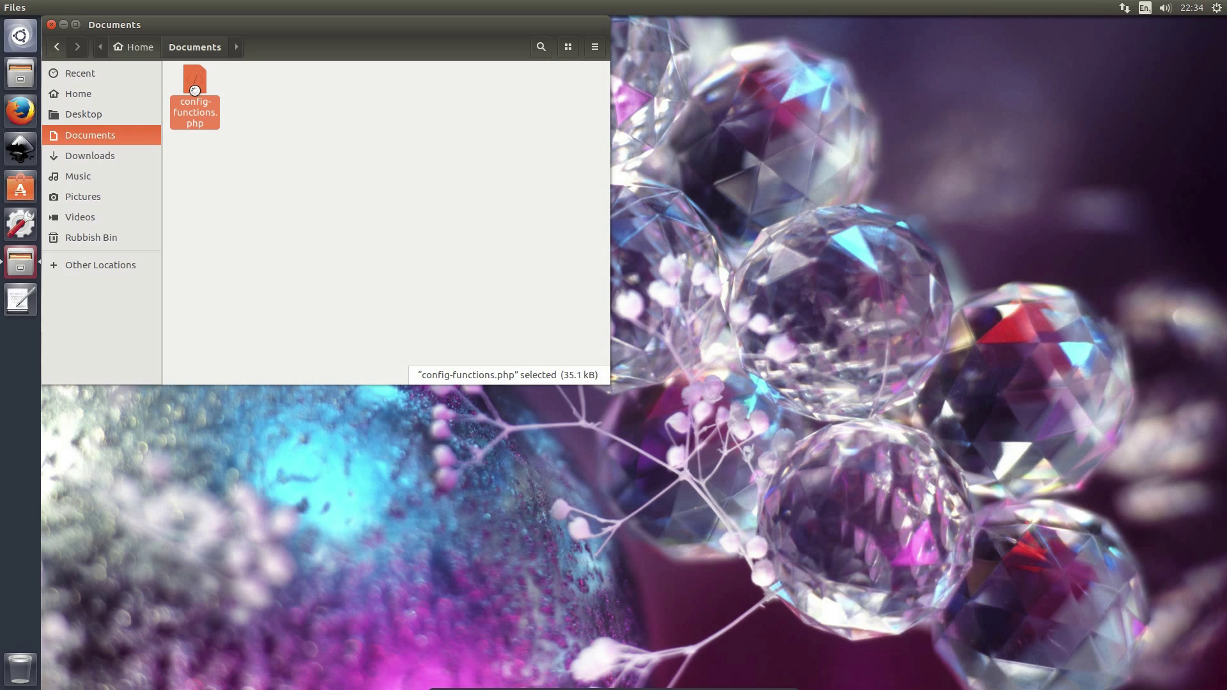
pyautogui.doubleClick(194, 86)
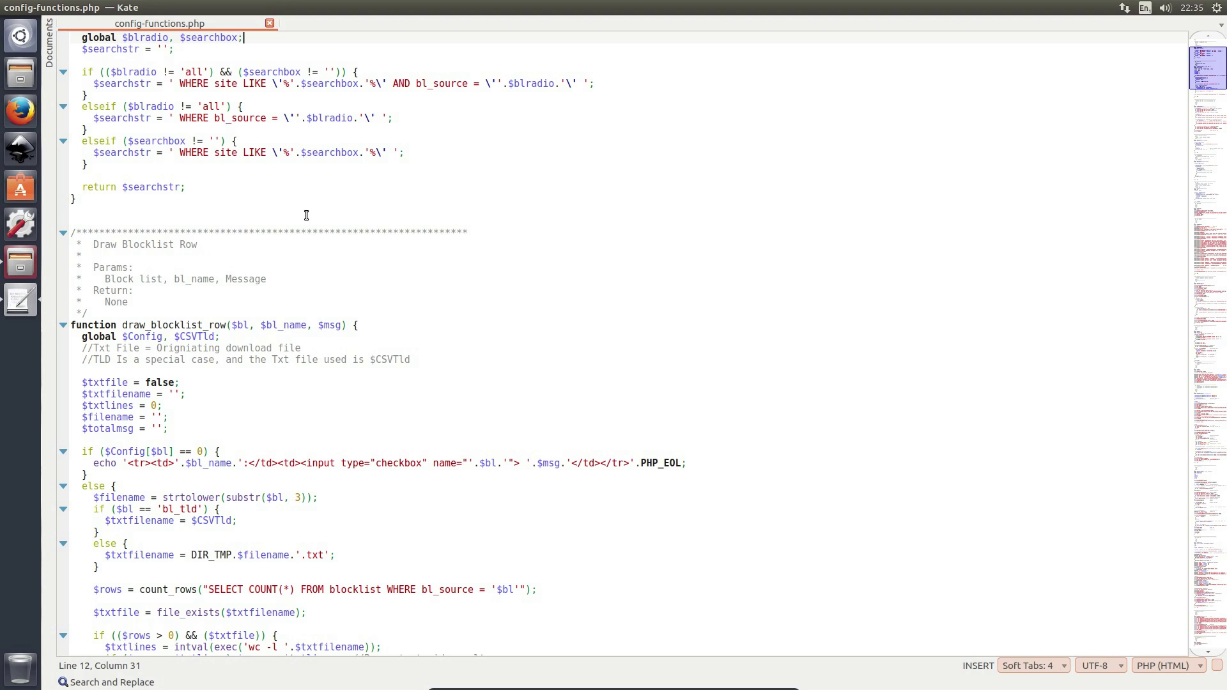
pyautogui.rightClick(331, 185)
pyautogui.moveTo(382, 299)
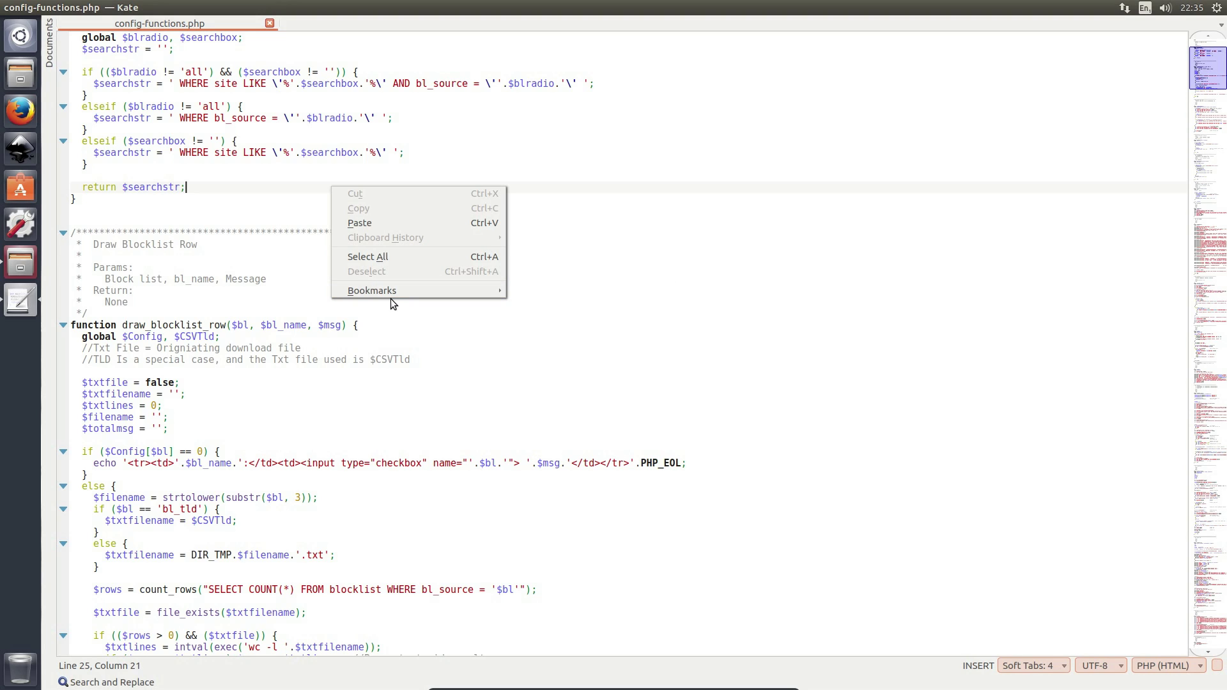
pyautogui.click(562, 142)
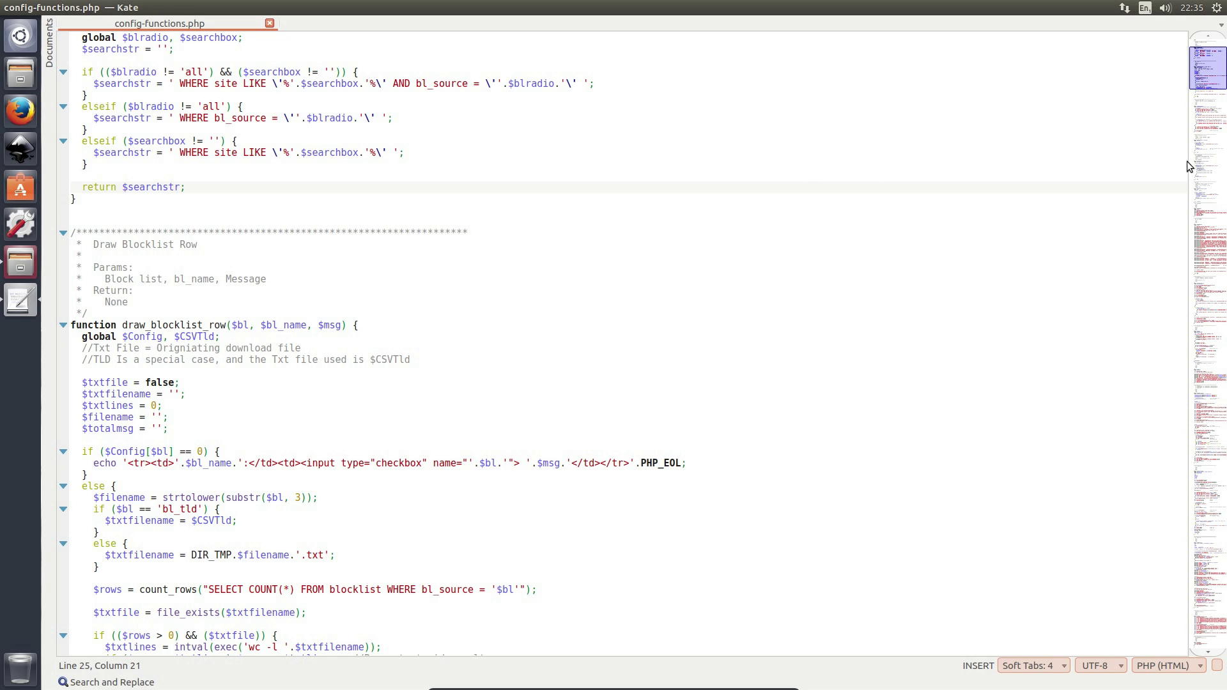
pyautogui.moveTo(1214, 253); pyautogui.dragTo(1220, 291)
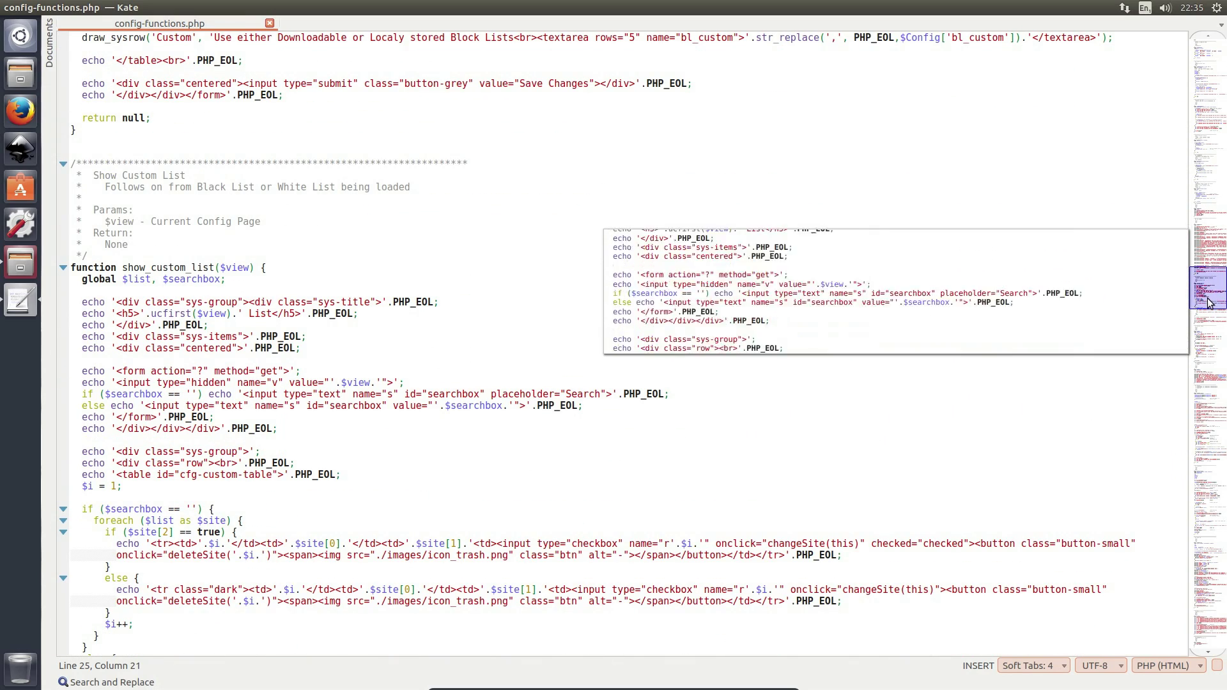
pyautogui.click(1207, 398)
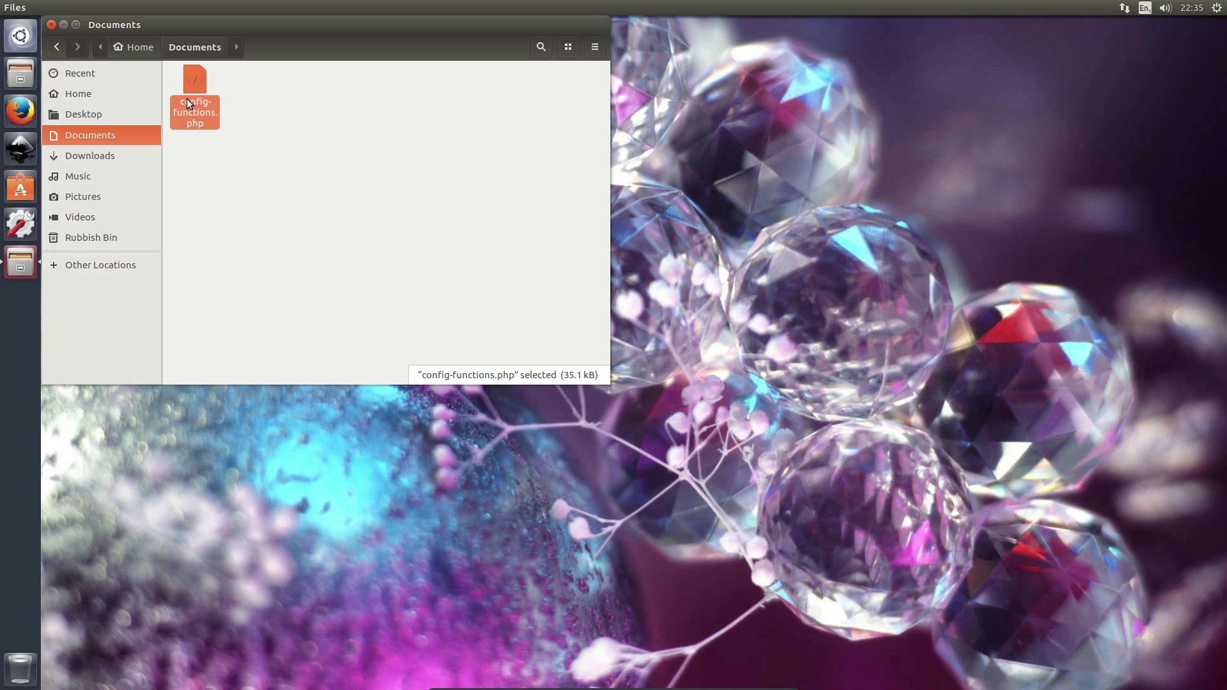
# Step: In config-functions.php's Properties, set Text Editor as the default application for PHP scripts
pyautogui.rightClick(187, 98)
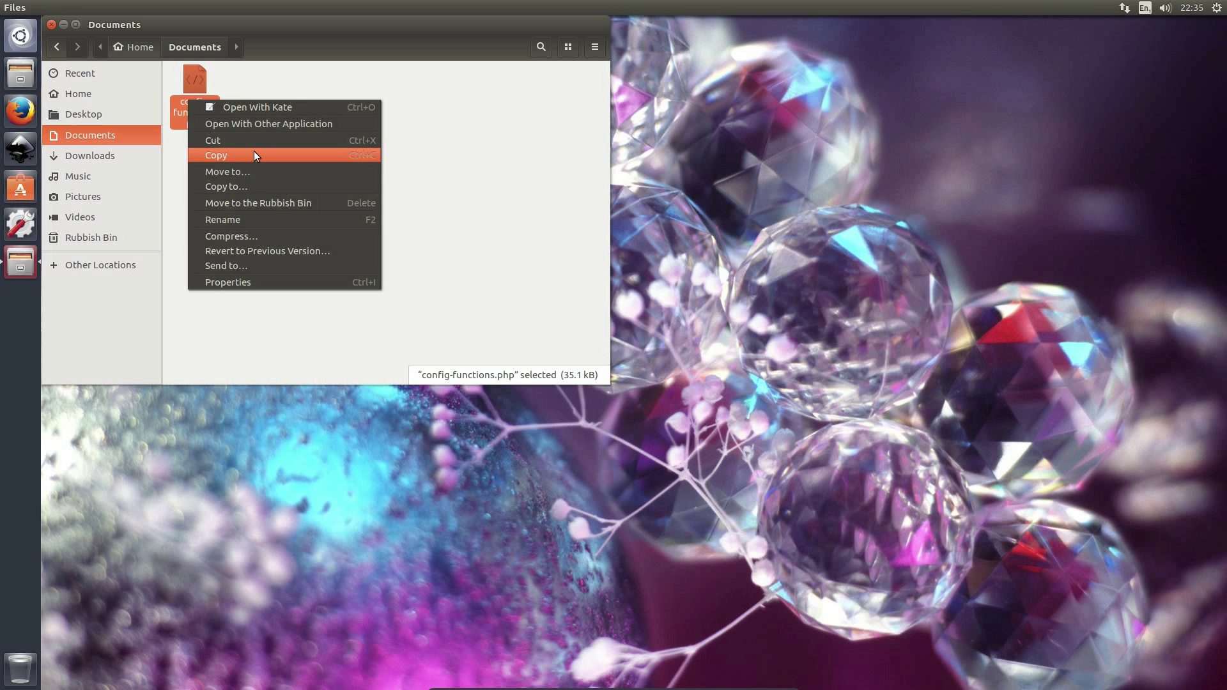
pyautogui.click(251, 282)
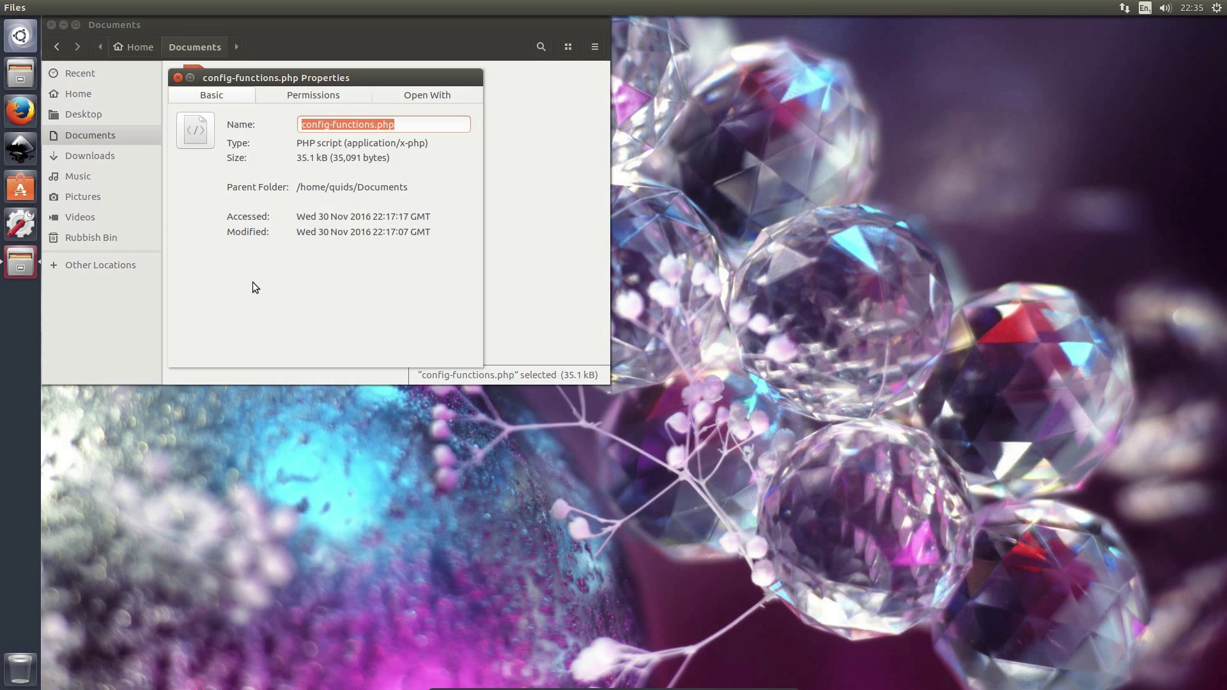
pyautogui.click(410, 95)
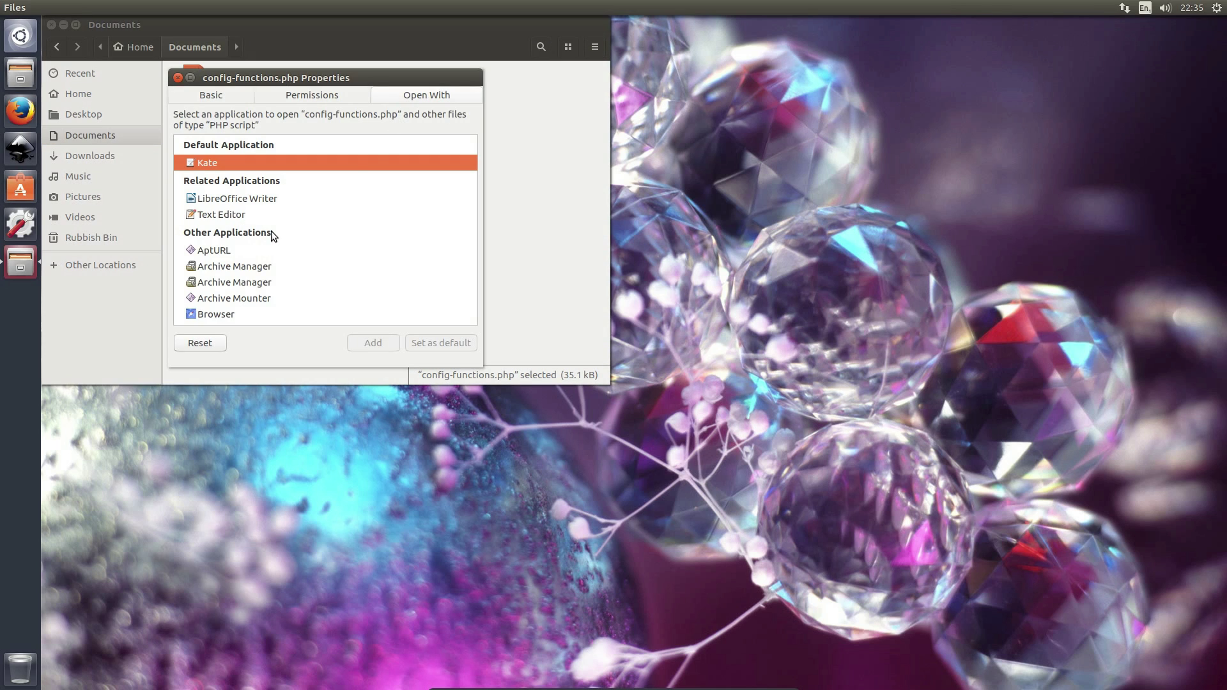
pyautogui.click(230, 214)
pyautogui.click(442, 342)
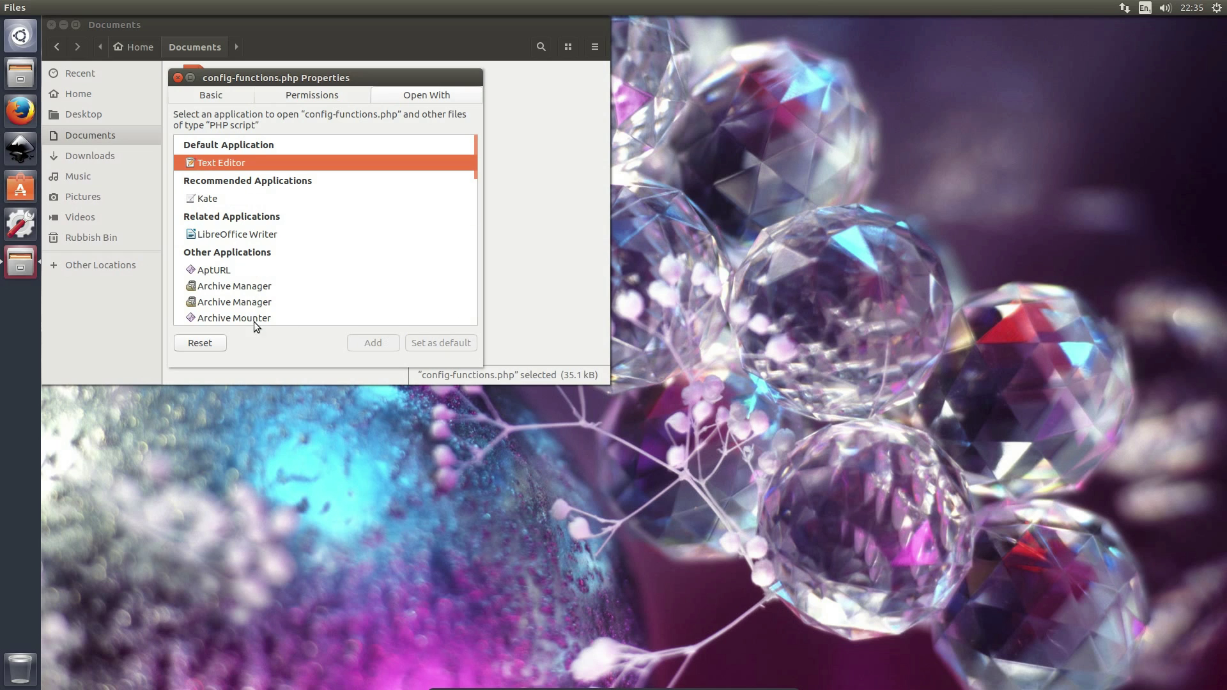
pyautogui.click(178, 78)
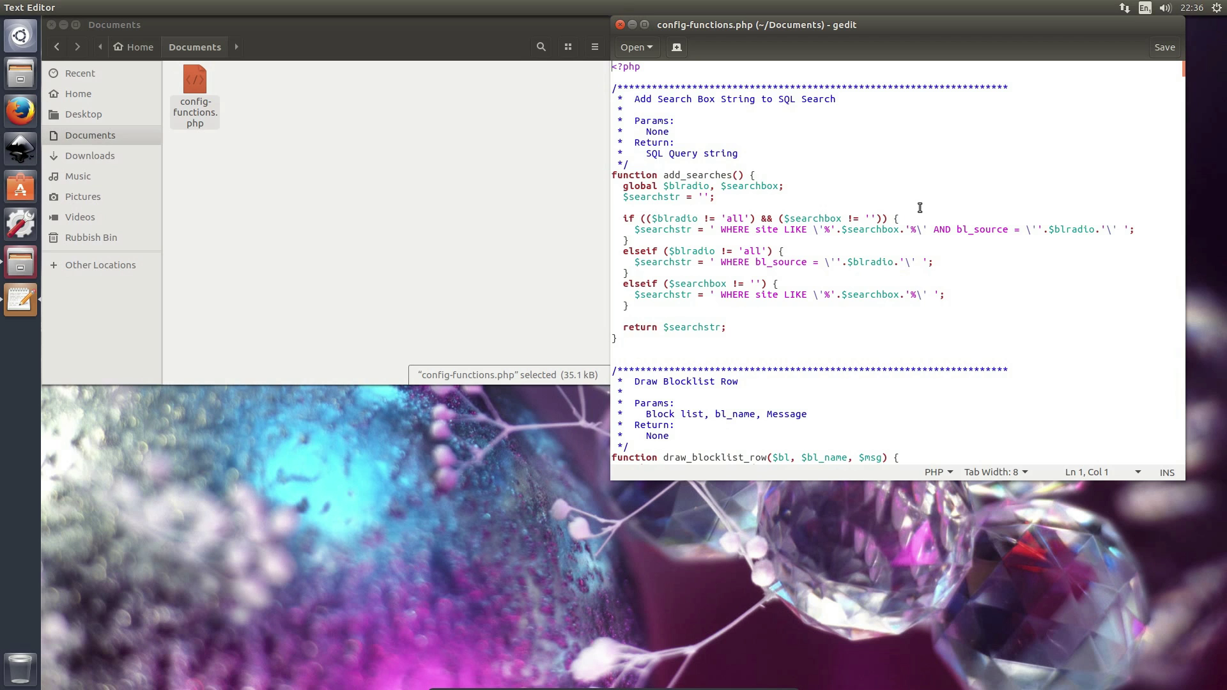
pyautogui.scroll(-3, 997, 192)
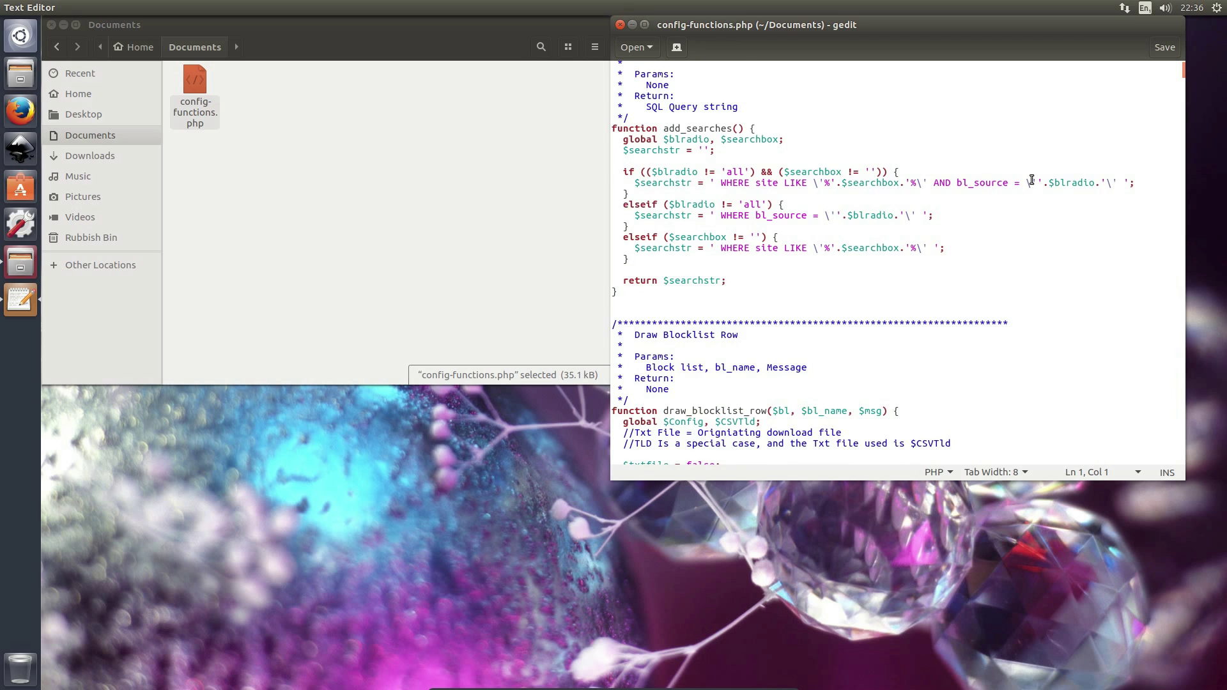
pyautogui.scroll(3, 1152, 96)
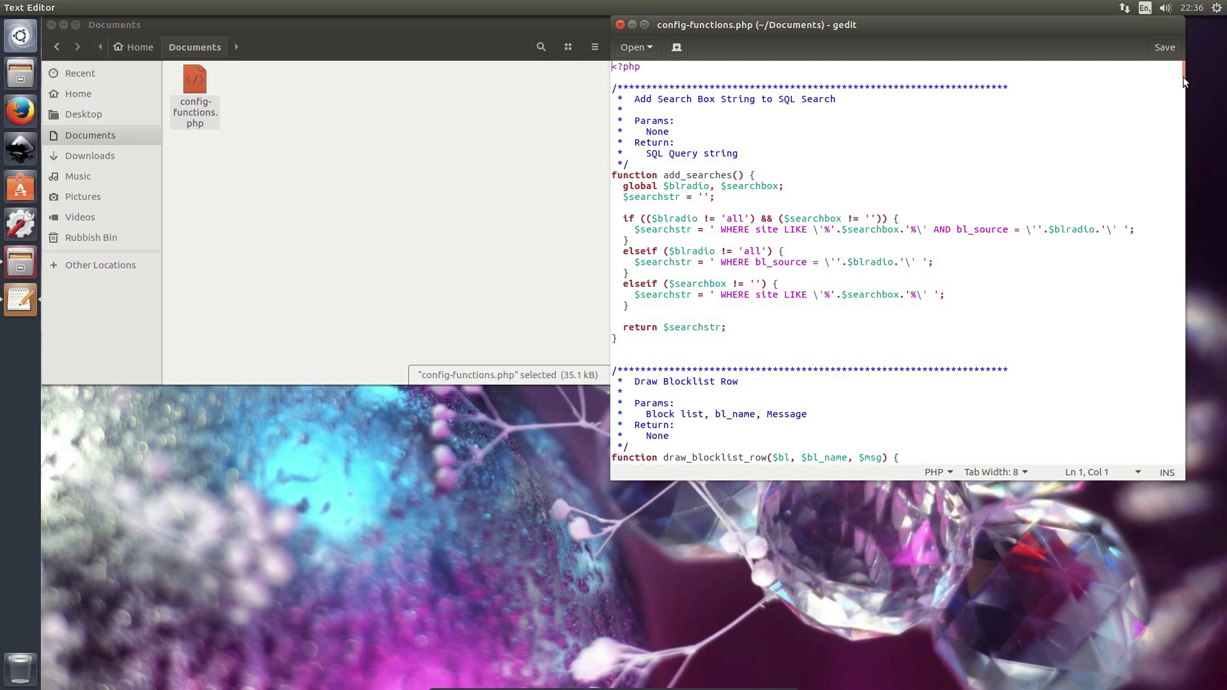
pyautogui.moveTo(1181, 73)
pyautogui.mouseDown()
pyautogui.moveTo(1180, 324)
pyautogui.moveTo(1171, 155)
pyautogui.moveTo(1182, 57)
pyautogui.mouseUp()
# Step: Close the gedit window, move the Downloads window down and right, deselect the image, and choose Shut Down
pyautogui.click(620, 25)
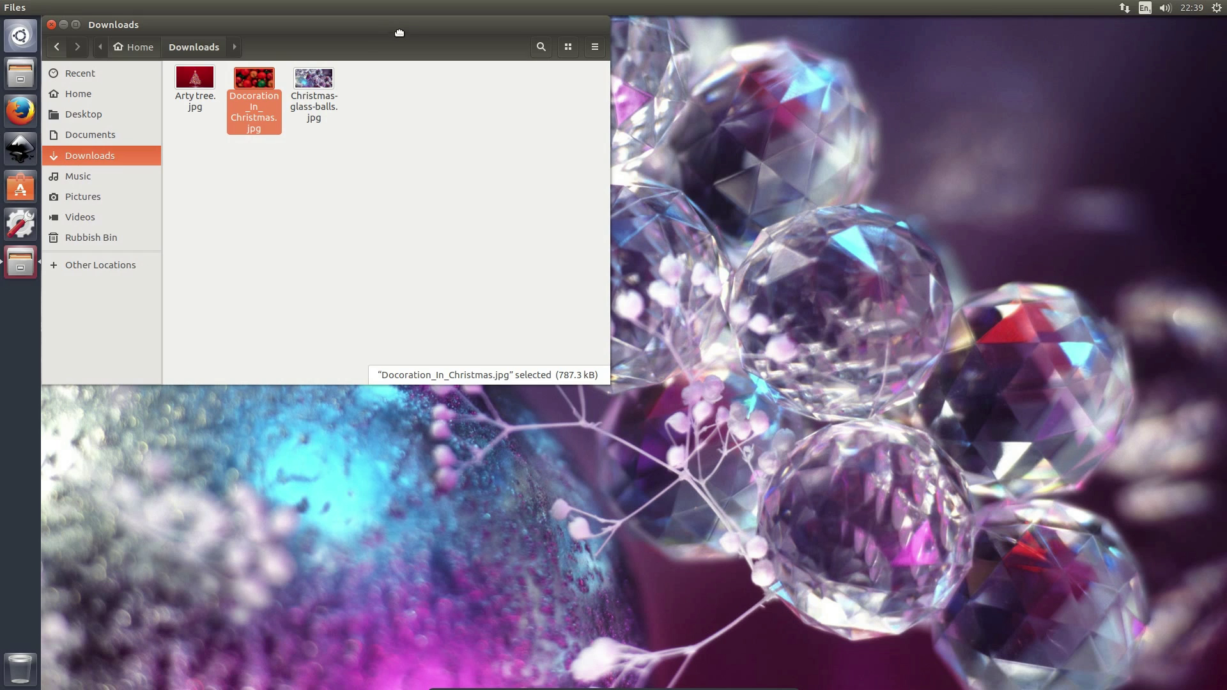
pyautogui.moveTo(393, 26); pyautogui.dragTo(434, 70)
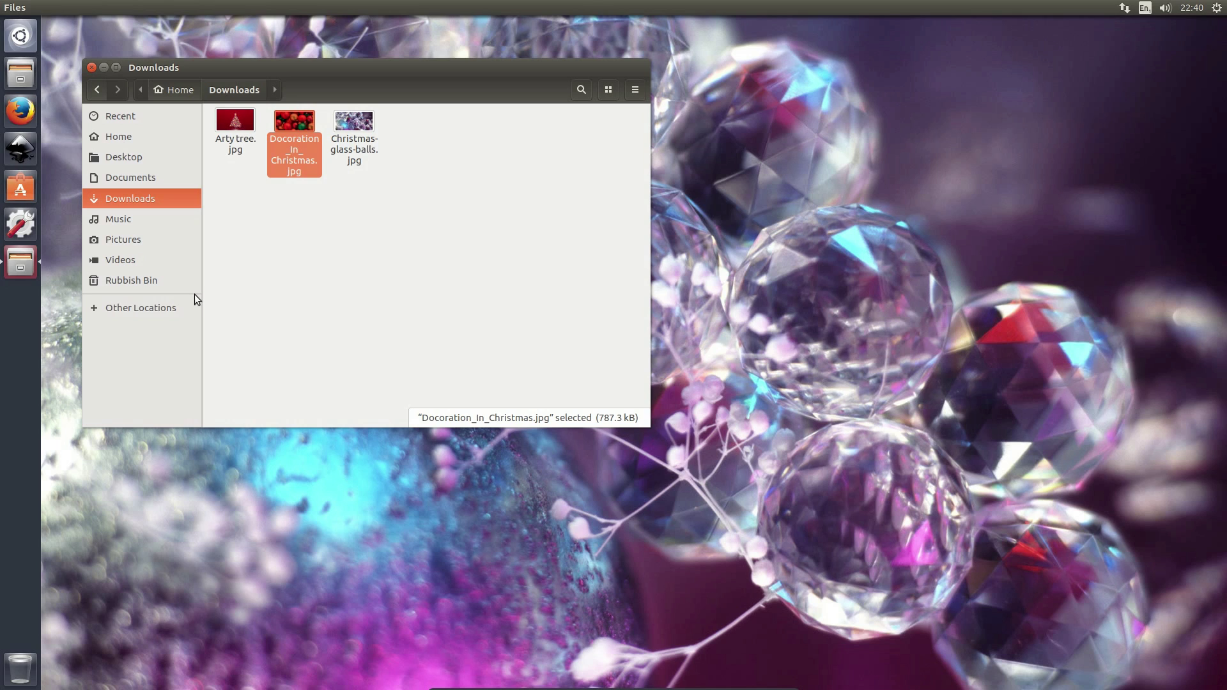
pyautogui.click(382, 240)
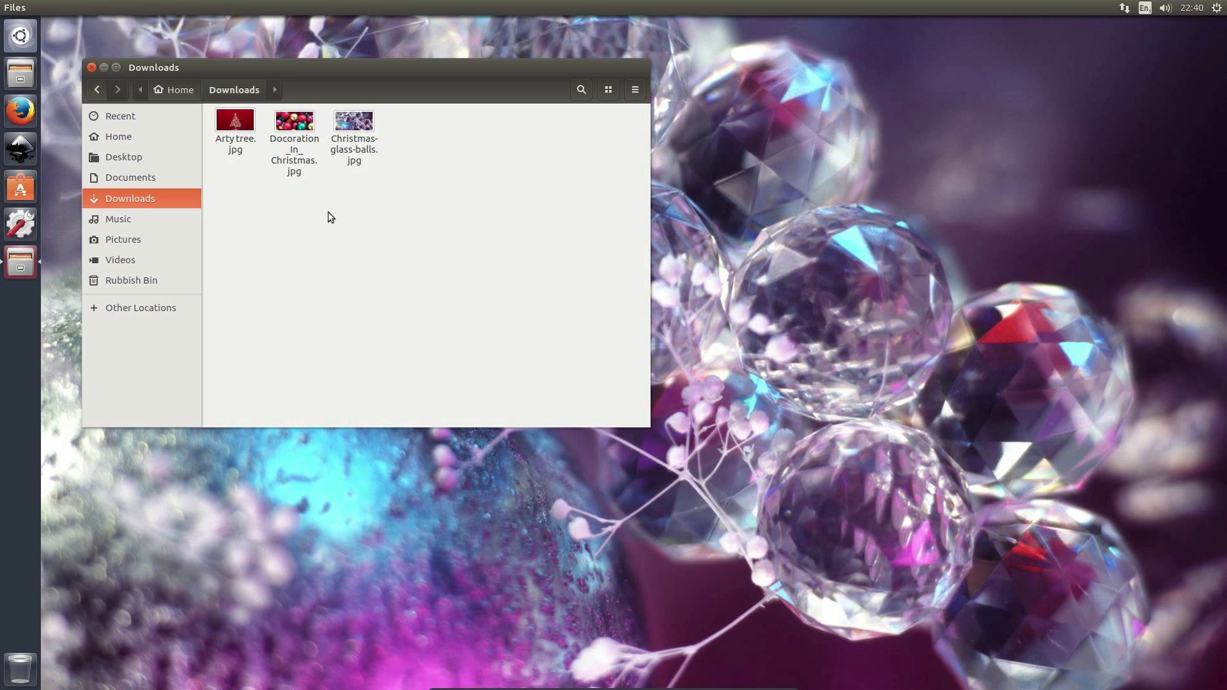
pyautogui.click(1218, 12)
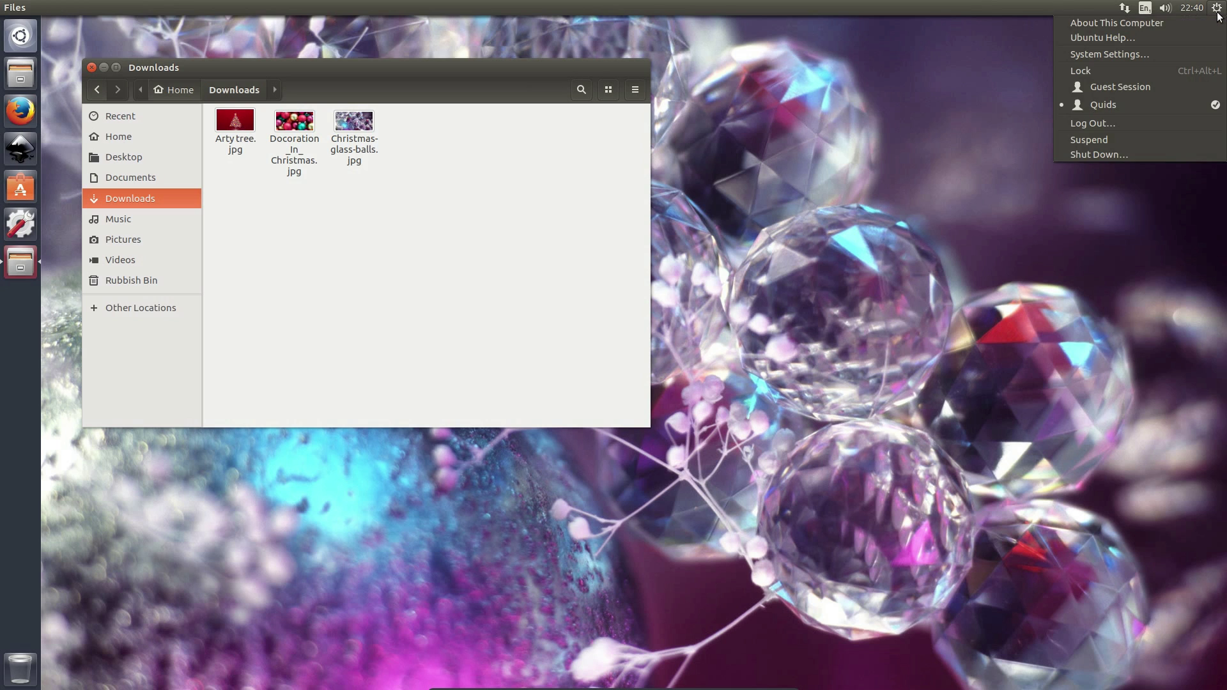
pyautogui.click(1172, 148)
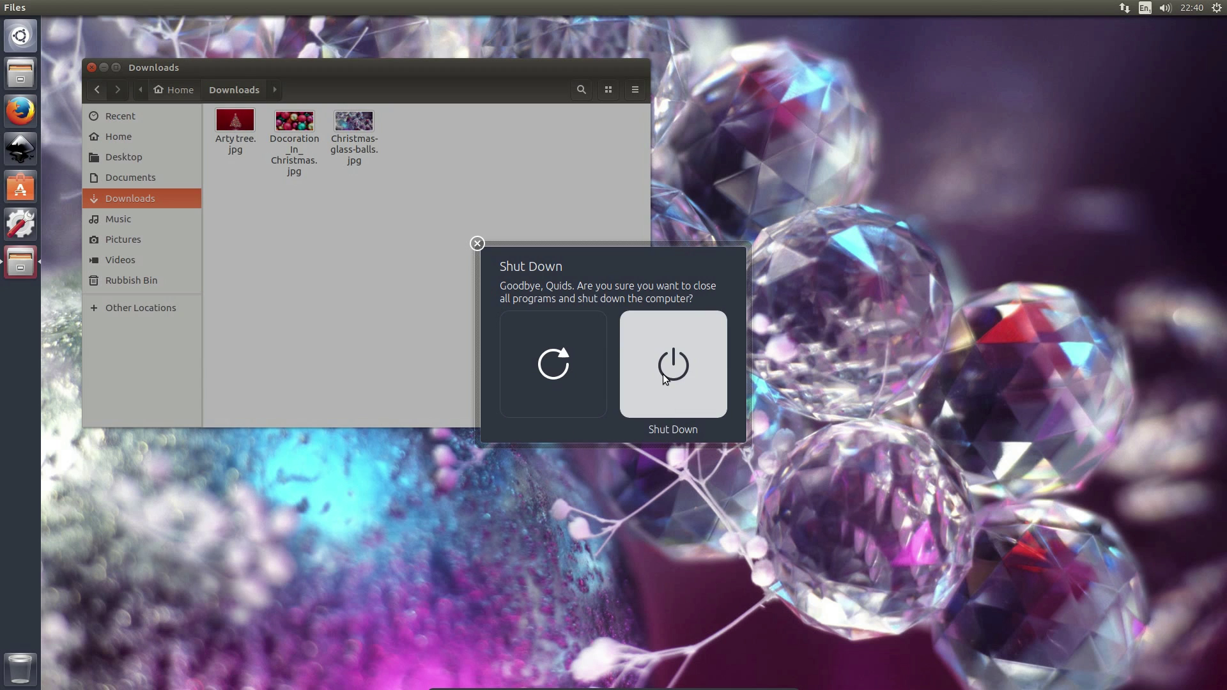